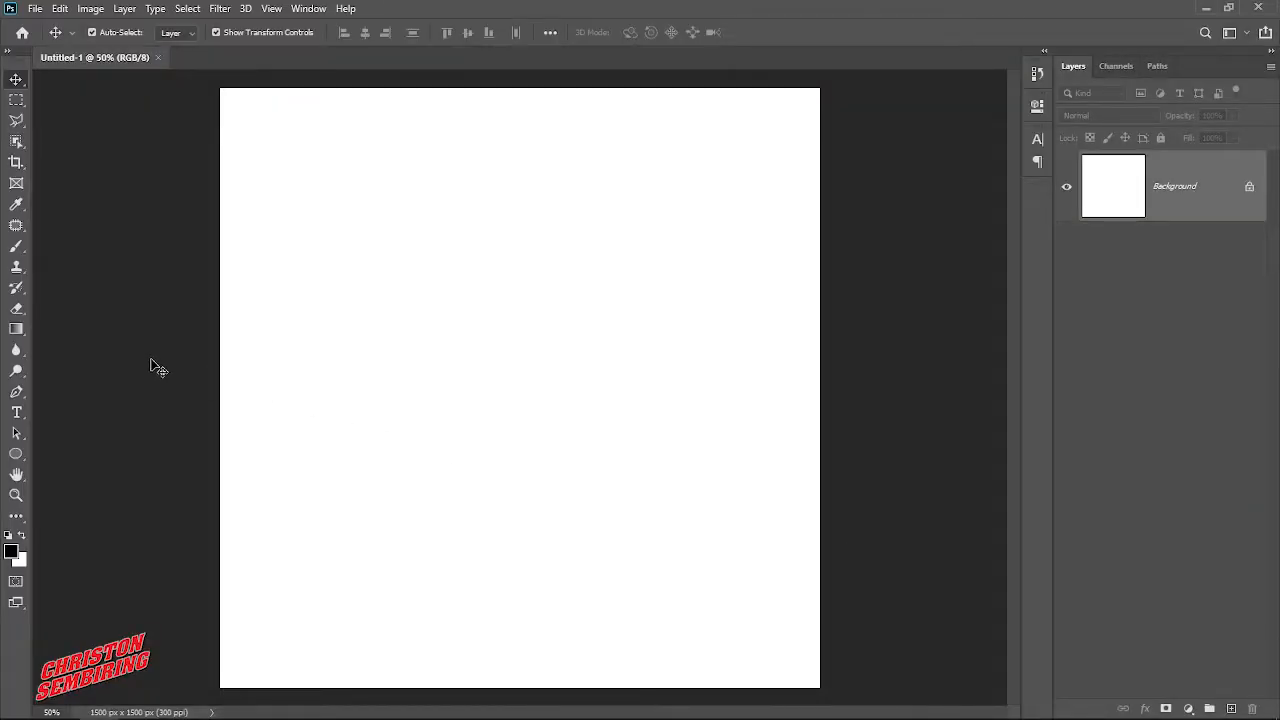
Step: Open the banana cutout file mockup-graphics-KI3467edwsE-unsplash.psd and toggle its layer mask off and on
left_click(34, 8)
left_click(44, 42)
left_click(428, 172)
left_click(638, 406)
left_click(1180, 190, "shift")
left_click(1180, 190, "shift")
left_click(836, 292)
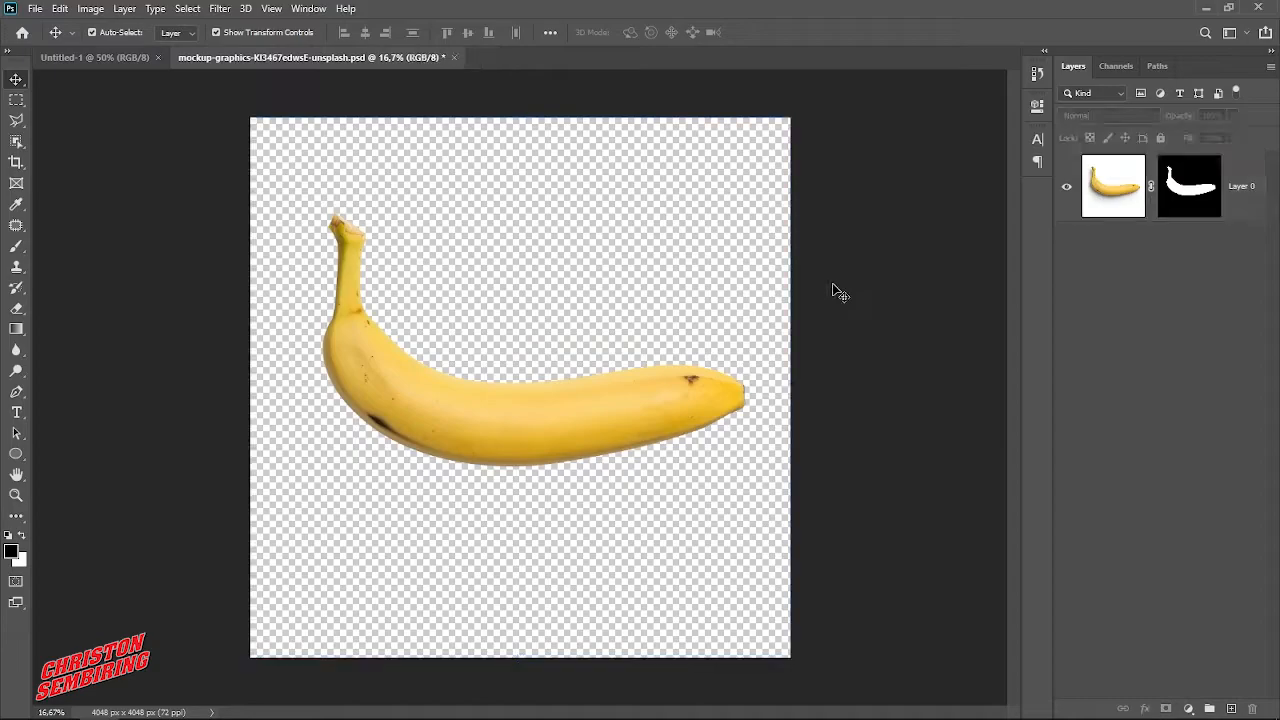
Step: Convert the masked banana layer to a smart object and copy it into the Untitled-1 document
right_click(1246, 195)
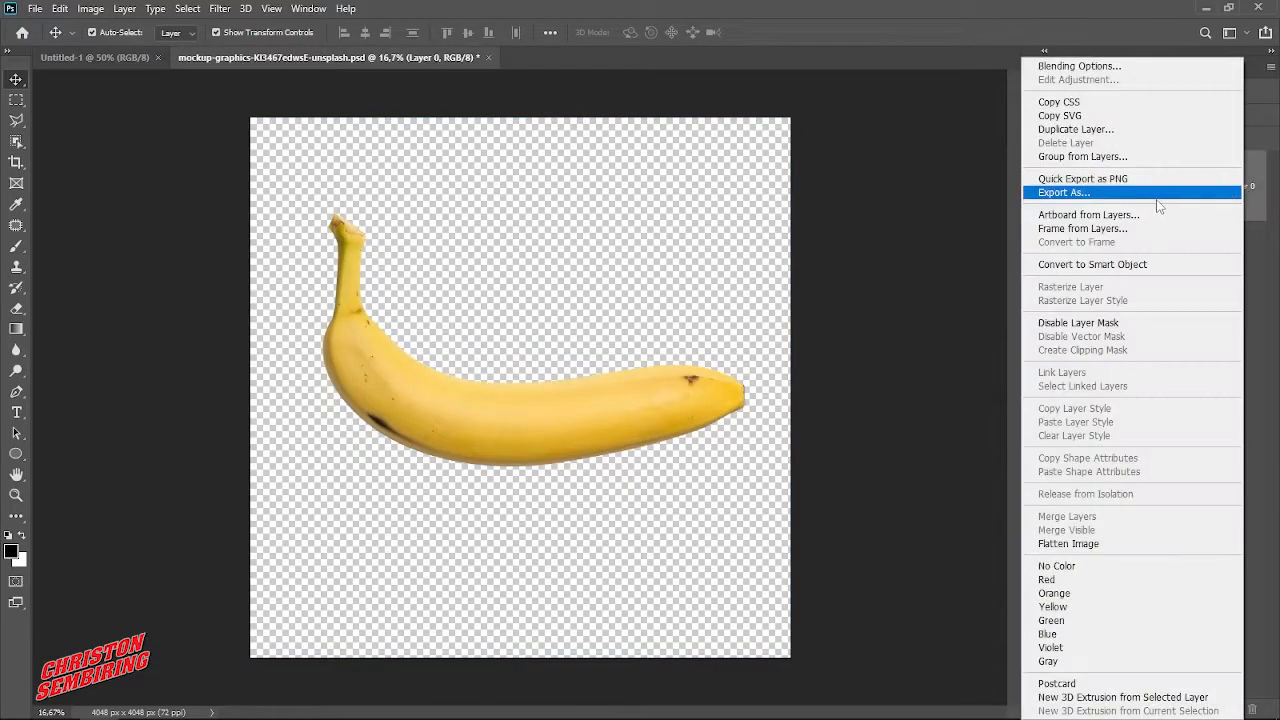
left_click(1120, 265)
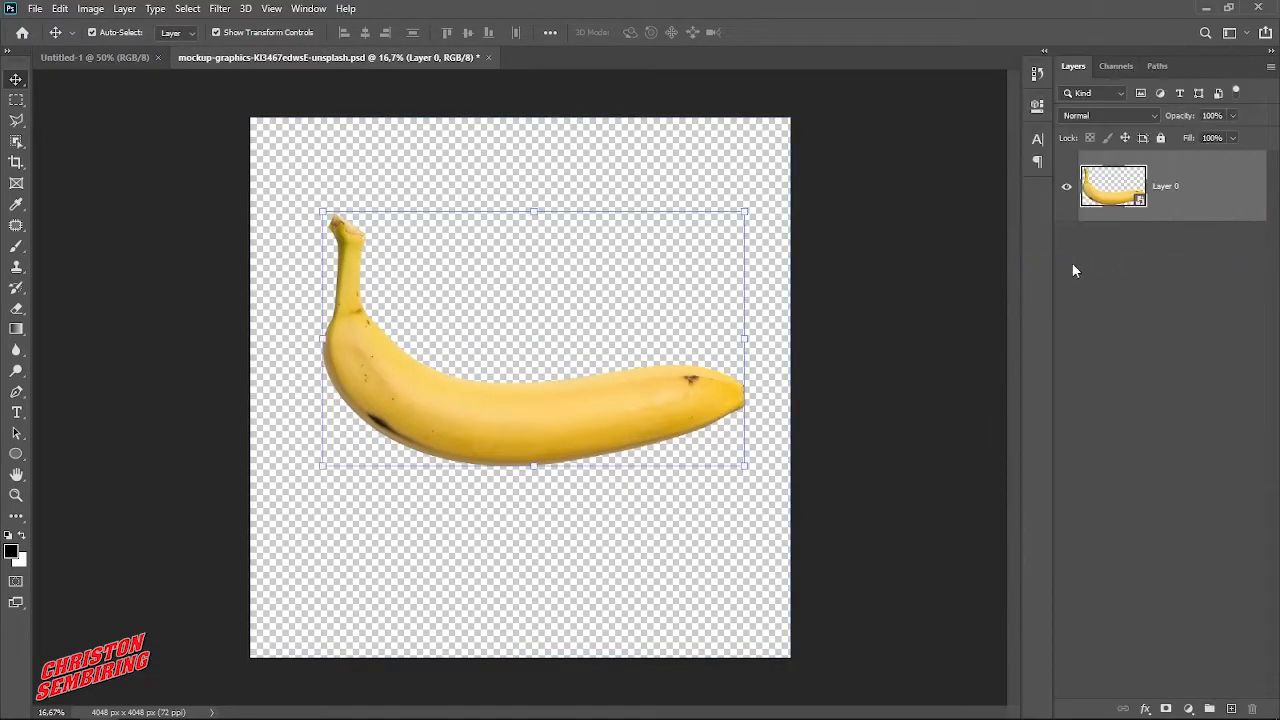
left_click_drag(465, 411, 480, 331)
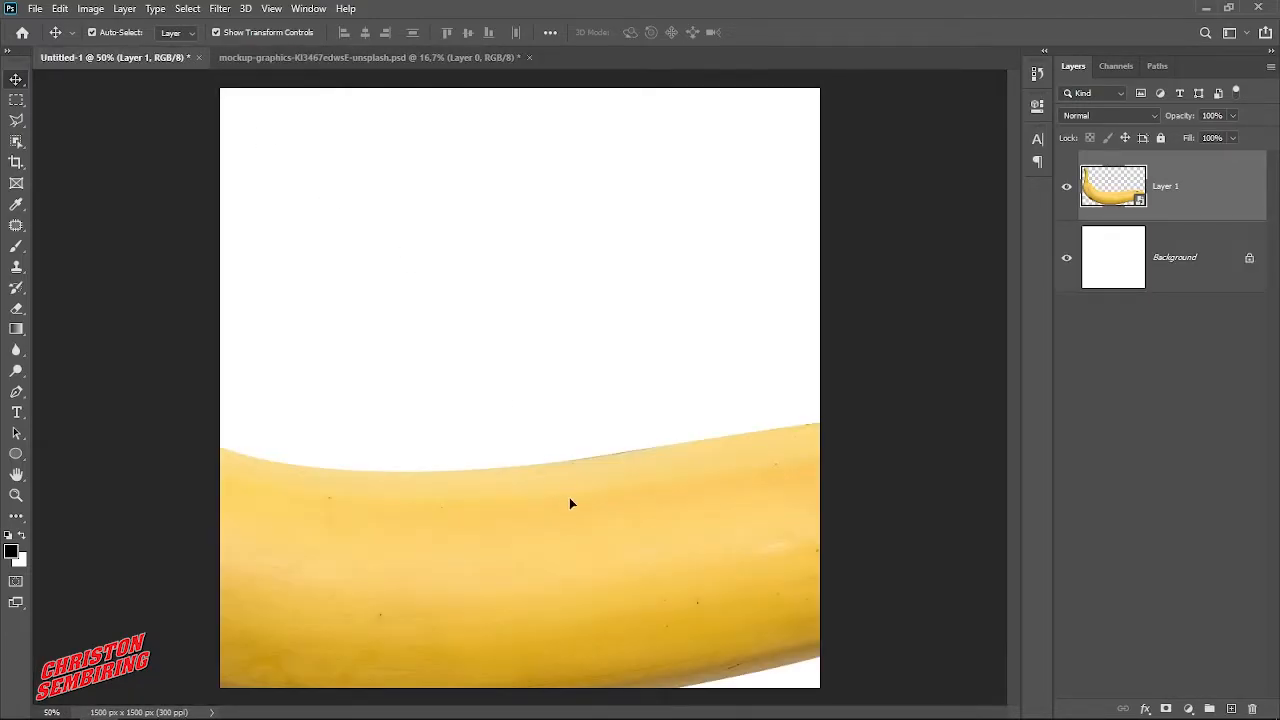
Step: Scale the banana layer down to about 7.35% and place it near the middle of the white canvas
left_click_drag(568, 501, 586, 309)
key("ctrl+minus")
key("ctrl+minus")
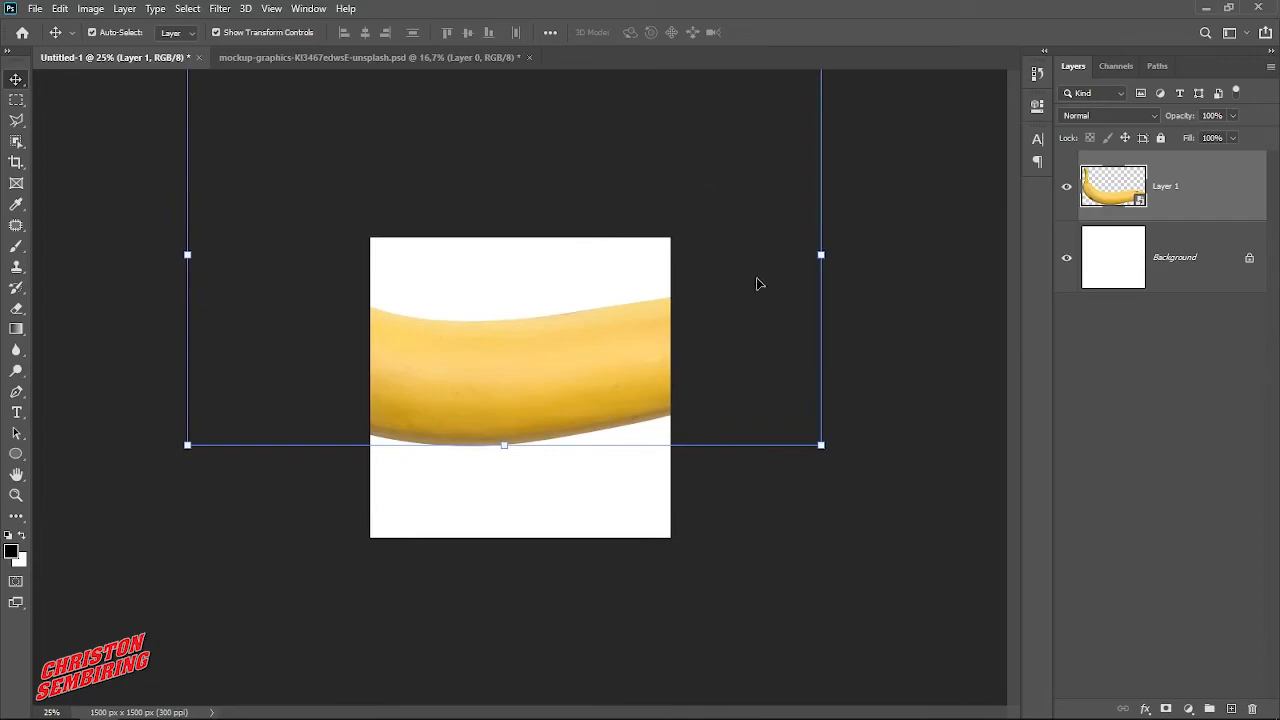
left_click_drag(678, 282, 601, 254)
left_click_drag(514, 302, 522, 412)
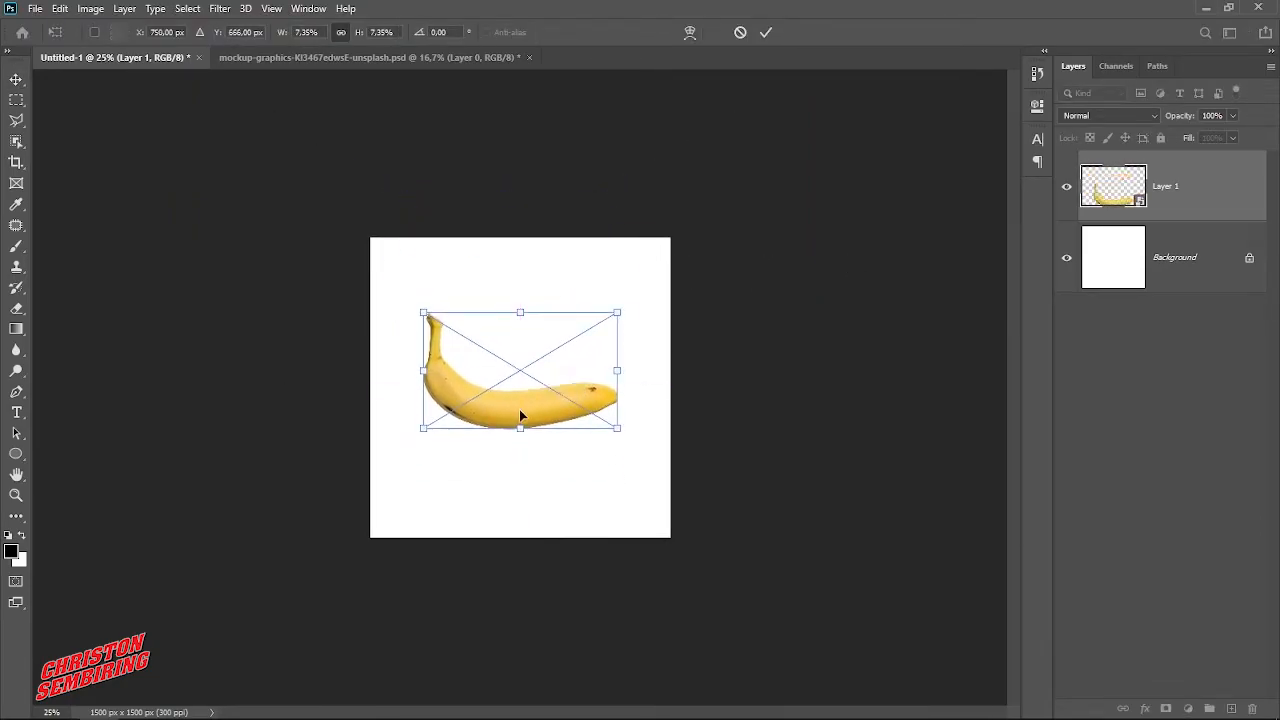
left_click(765, 32)
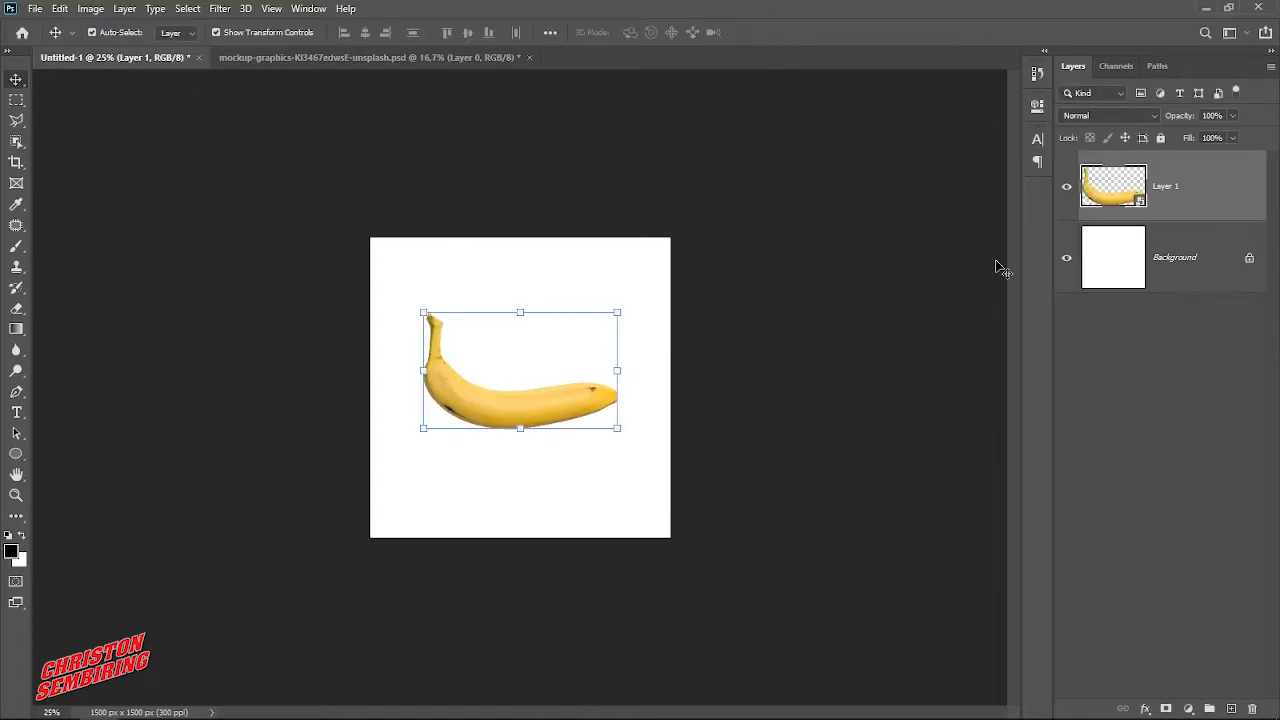
Step: Close the source banana document without saving its changes
left_click(494, 57)
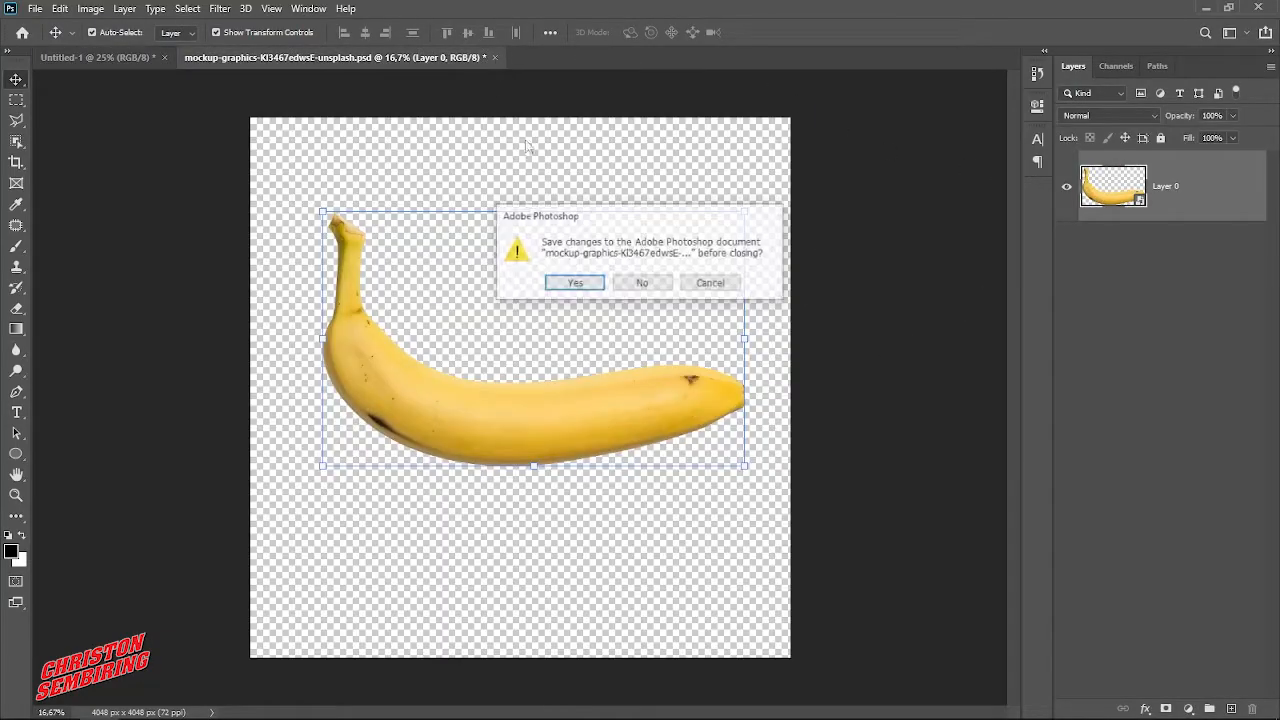
left_click(642, 283)
Step: Enlarge the banana layer to about 9.31% so it spans most of the canvas width
key("ctrl+plus")
key("ctrl+plus")
key("ctrl+plus")
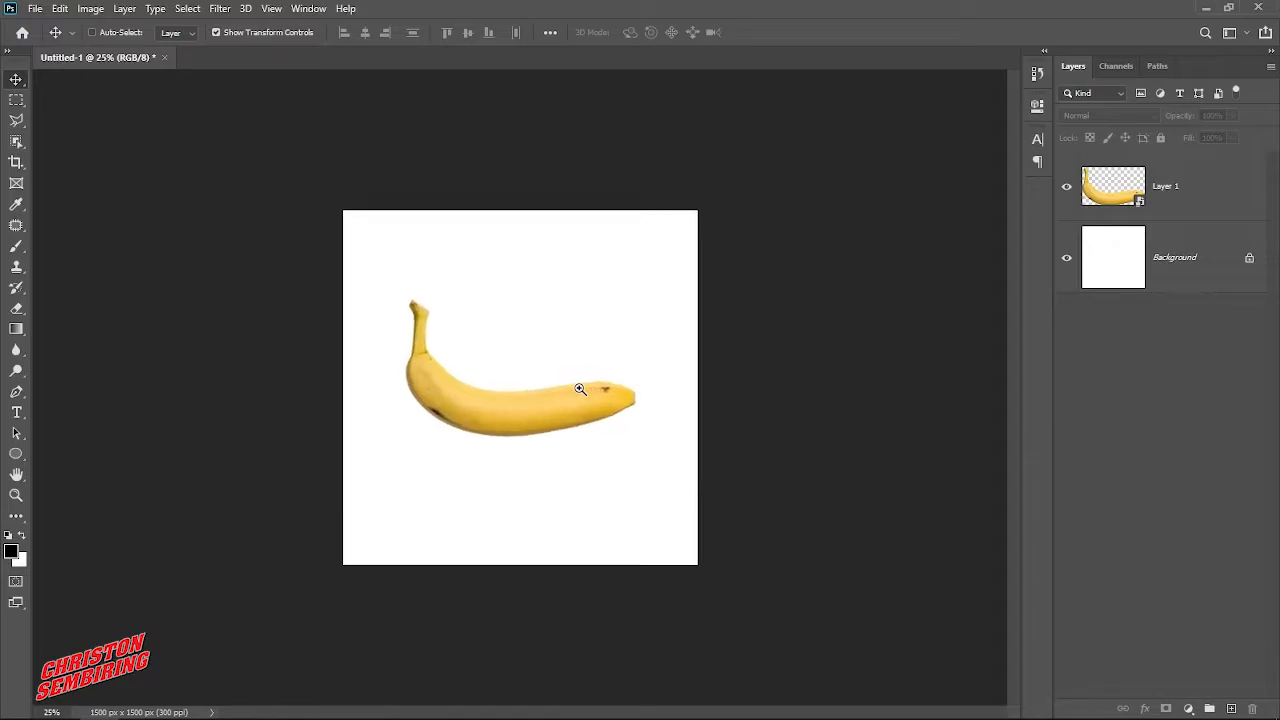
left_click_drag(588, 429, 604, 437)
left_click_drag(772, 195, 854, 171)
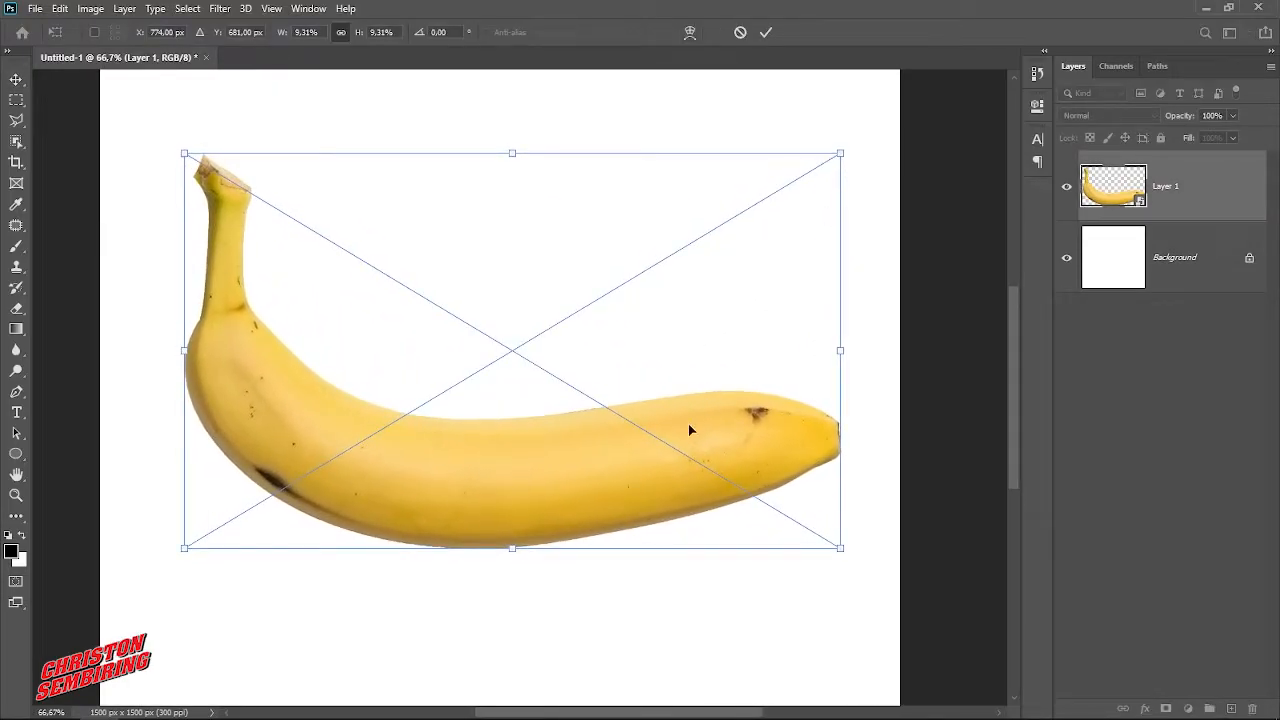
key("Return")
Step: Select the banana layer and nudge it slightly toward the upper left of the canvas
key("ctrl+minus")
key("ctrl+minus")
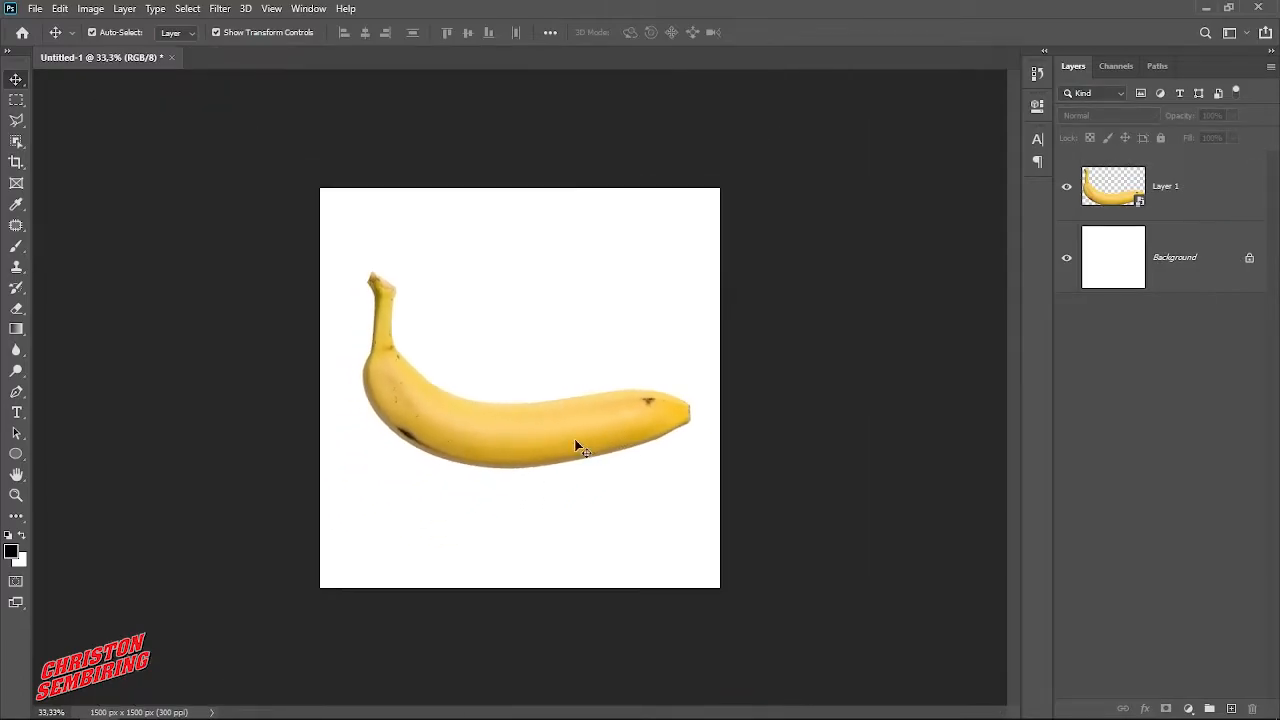
left_click(578, 447)
key("Left")
key("Left")
key("Left")
key("Left")
key("Left")
key("Up")
key("Up")
key("Up")
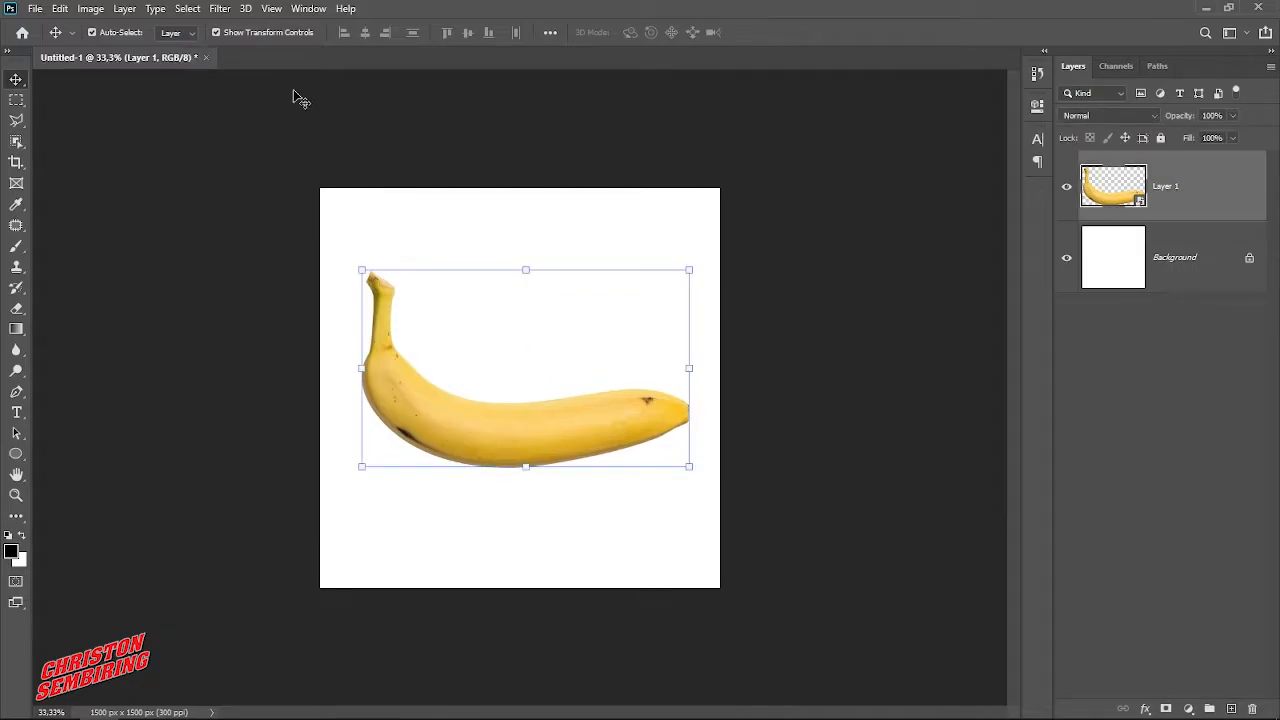
Step: Centre the banana horizontally and vertically on the whole canvas, and clear the selection
left_click(186, 9)
left_click(198, 27)
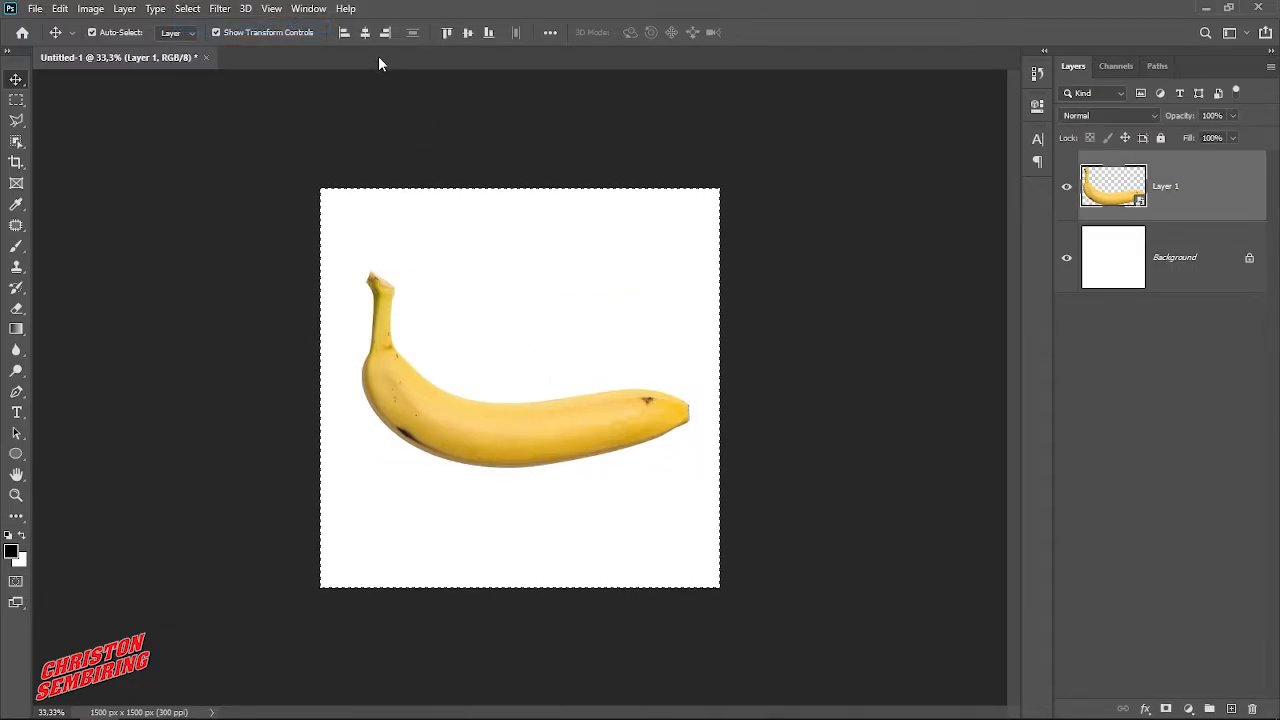
left_click(364, 32)
left_click(466, 37)
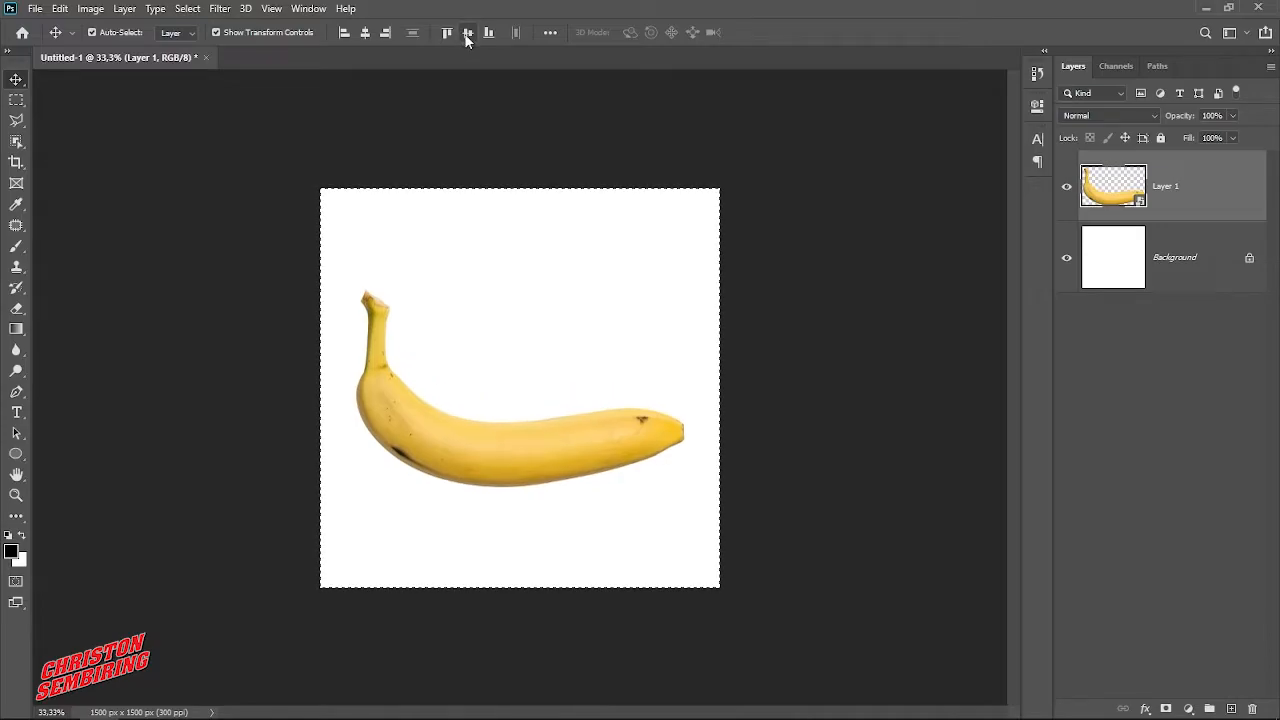
left_click(187, 9)
left_click(204, 40)
left_click(846, 437)
left_click(616, 440)
left_click(957, 443)
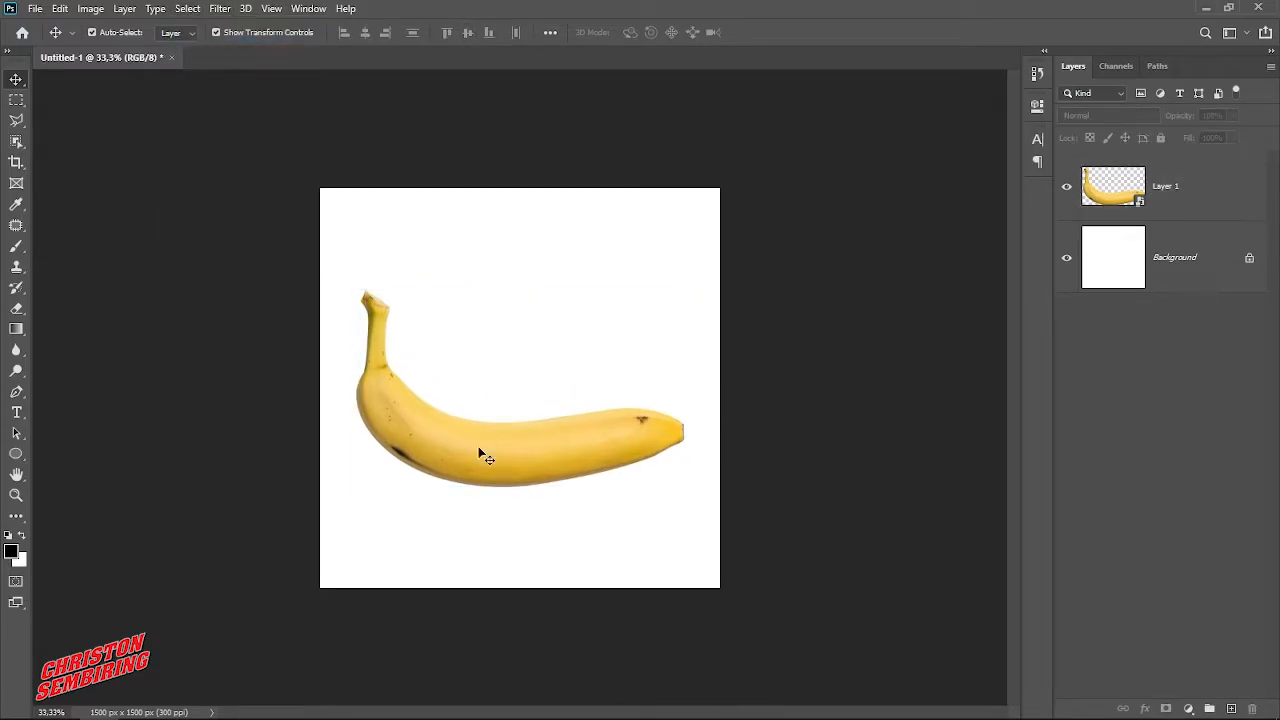
Step: Add the text BANANA in black 17 pt Arial Black above the banana
scroll(472, 447, "up", 2)
scroll(487, 461, "down", 1)
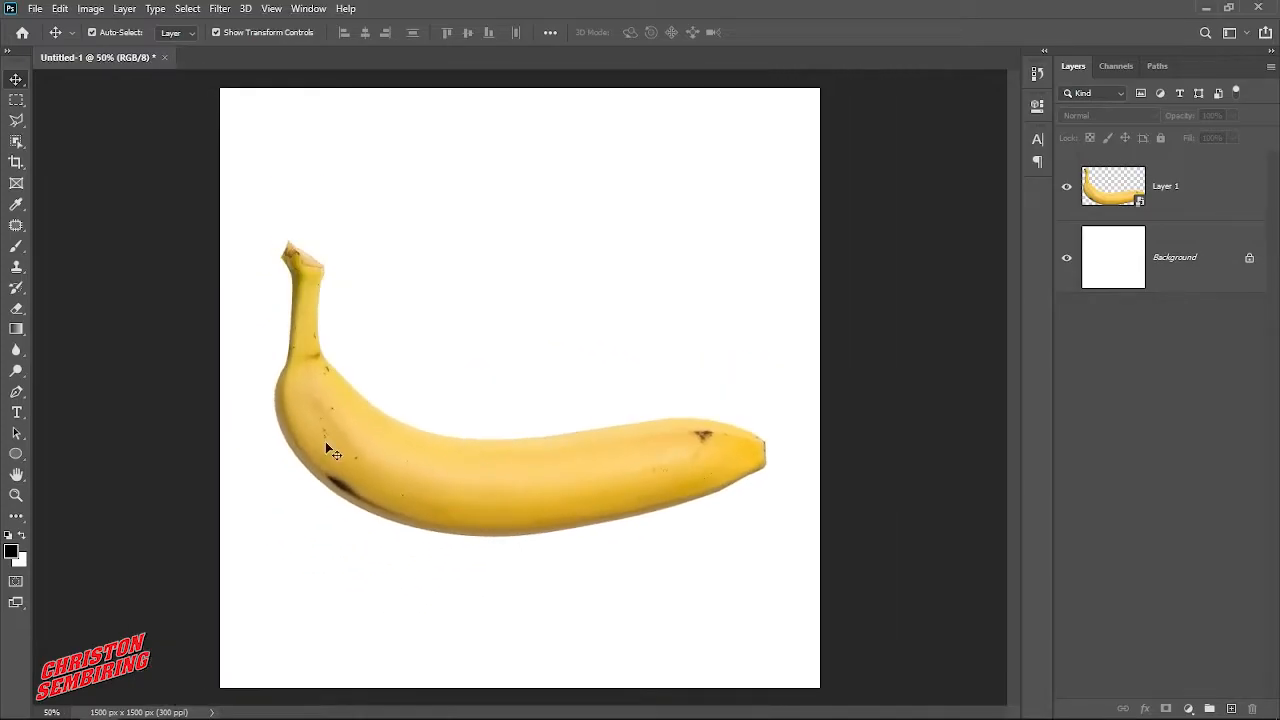
left_click(16, 412)
left_click(582, 308)
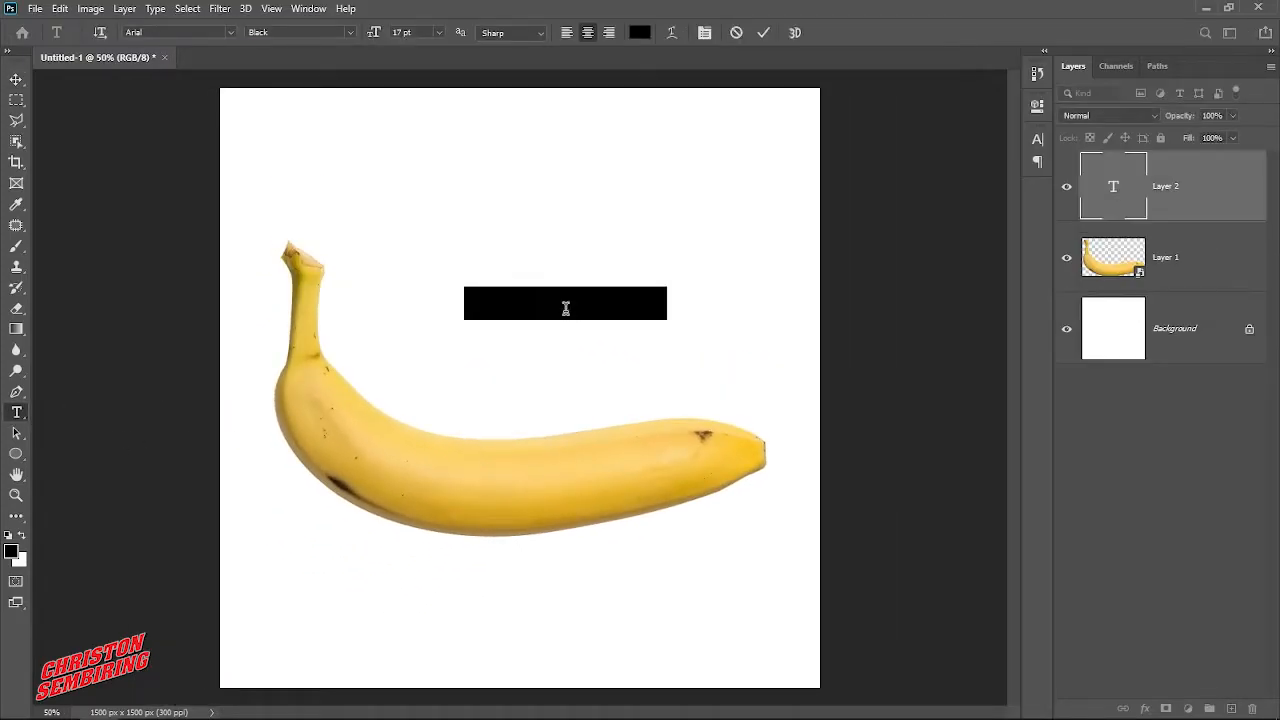
type("BANANA")
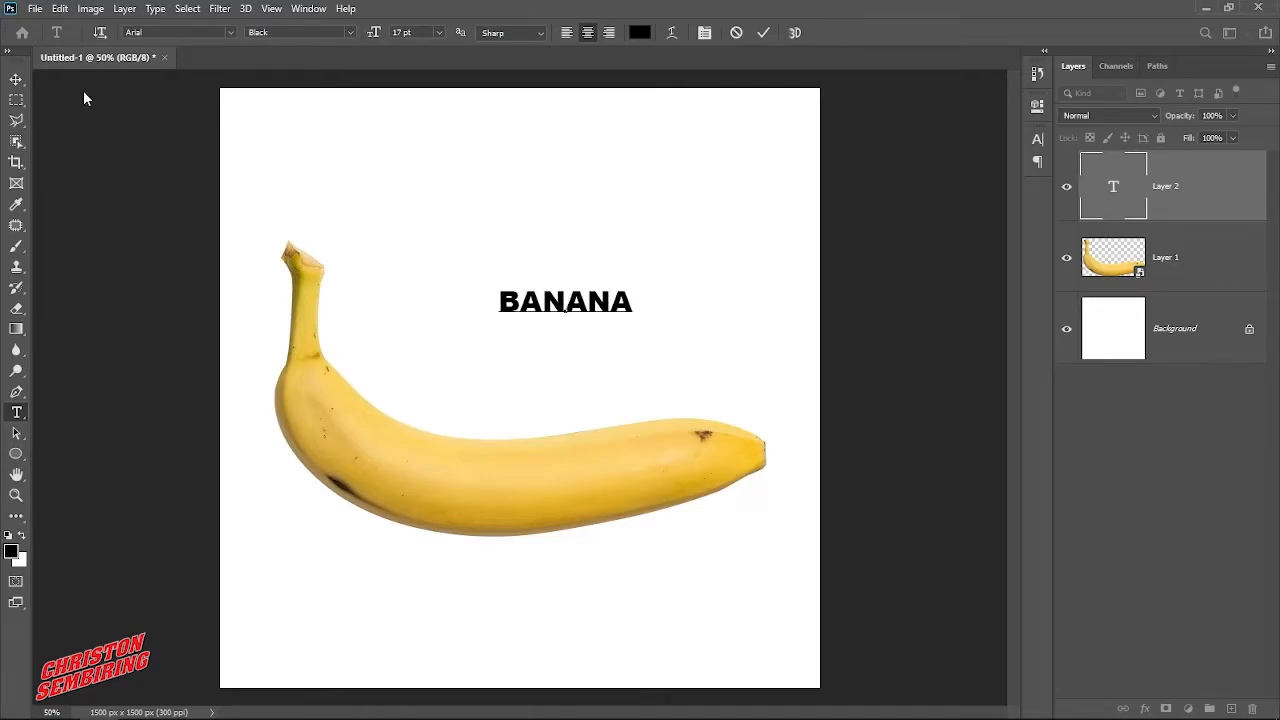
left_click(16, 79)
Step: Scale the BANANA text up to about 328.90% and position it over the banana's body
left_click_drag(634, 291, 800, 246)
left_click_drag(736, 293, 510, 468)
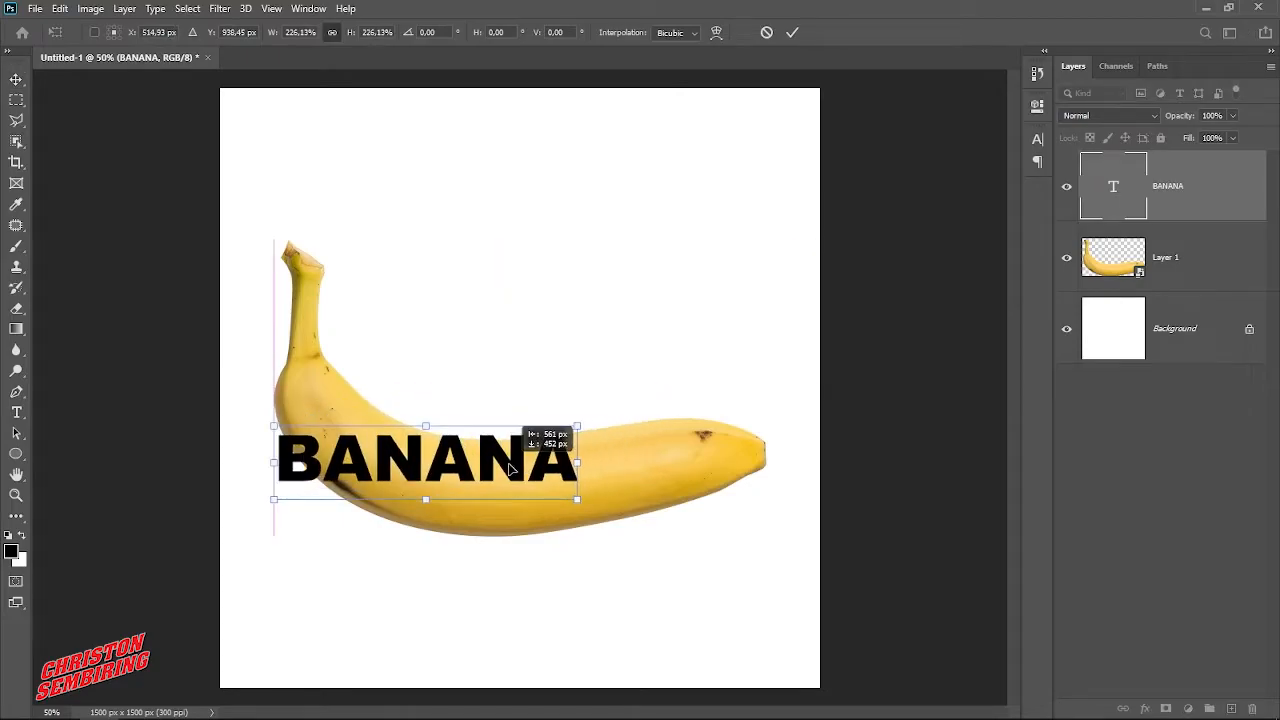
left_click_drag(577, 426, 703, 346)
left_click_drag(633, 451, 634, 487)
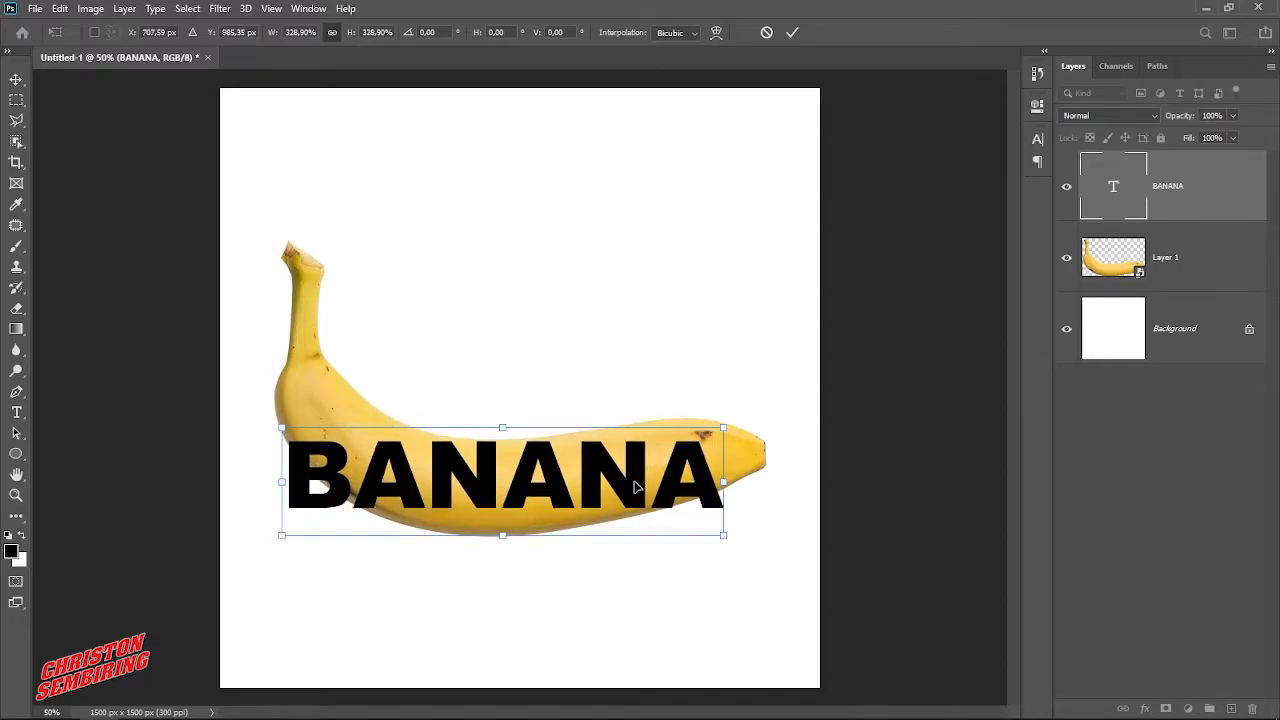
left_click(792, 32)
Step: Convert the BANANA text layer to a smart object
right_click(1203, 194)
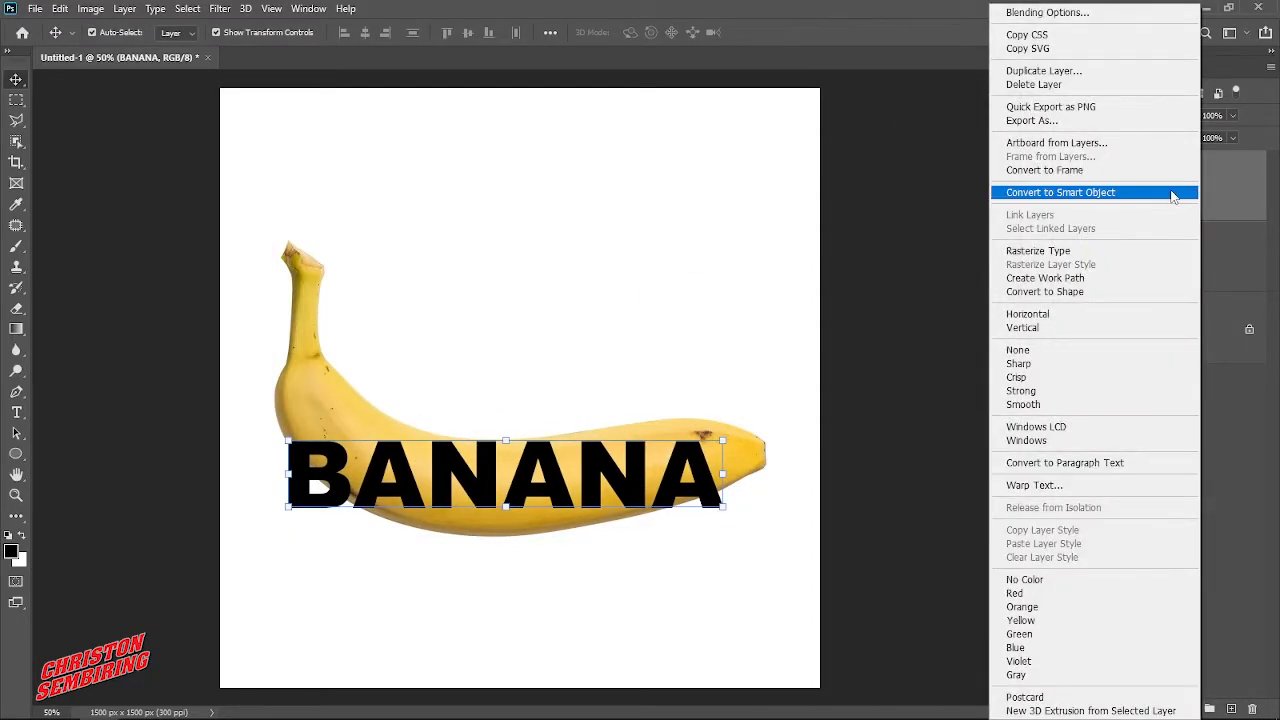
left_click(1173, 193)
left_click(617, 463)
left_click(597, 470)
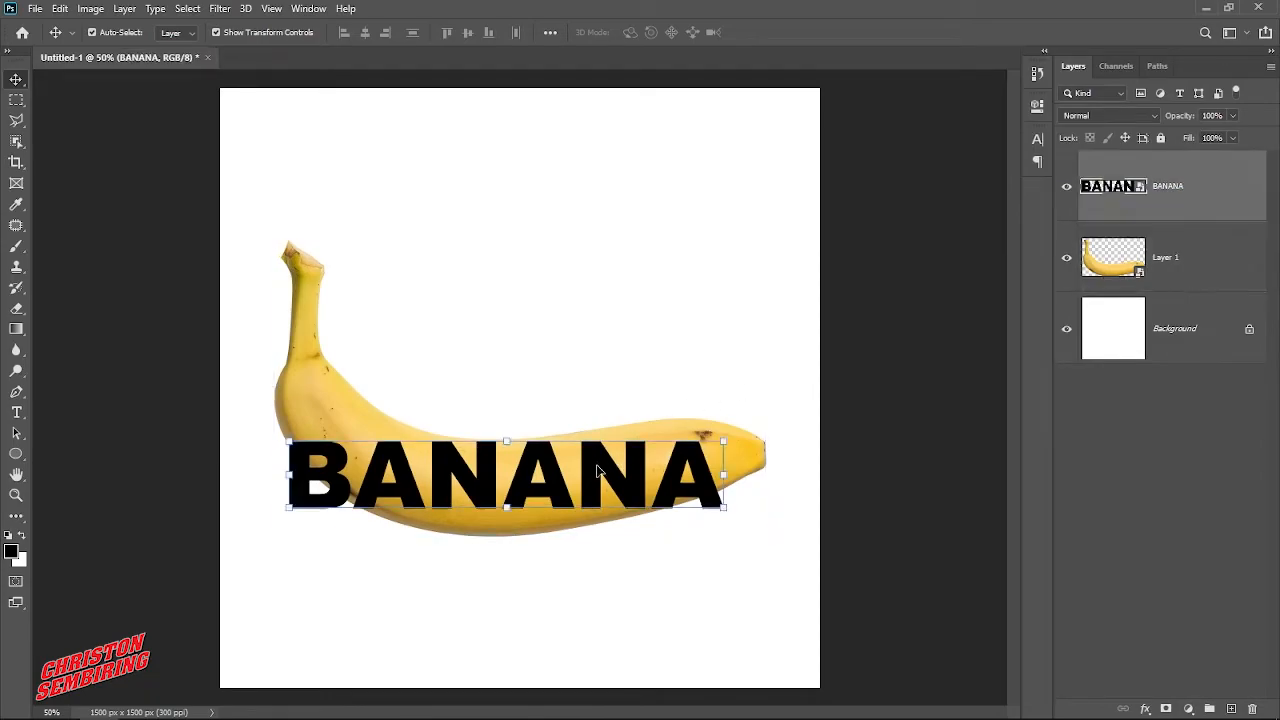
Step: Warp the BANANA lettering by moving its corners and curve handles to follow the banana's curved shape
key("ctrl+t")
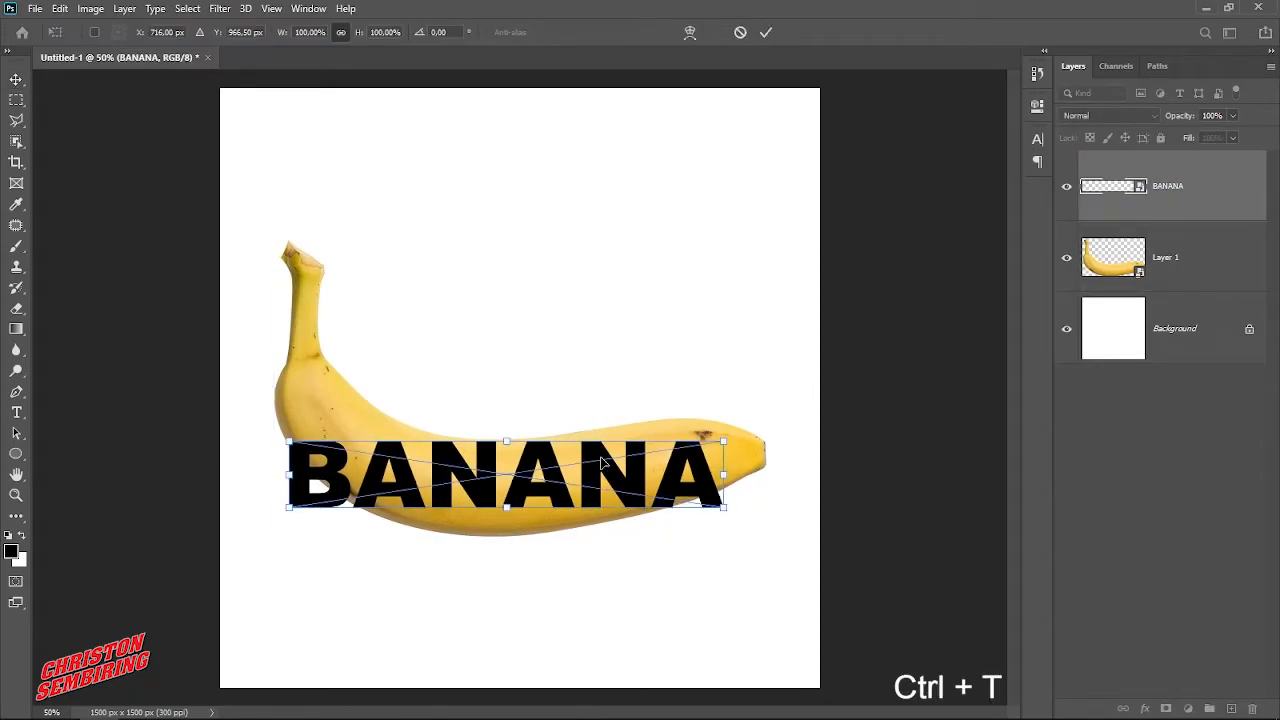
right_click(601, 458)
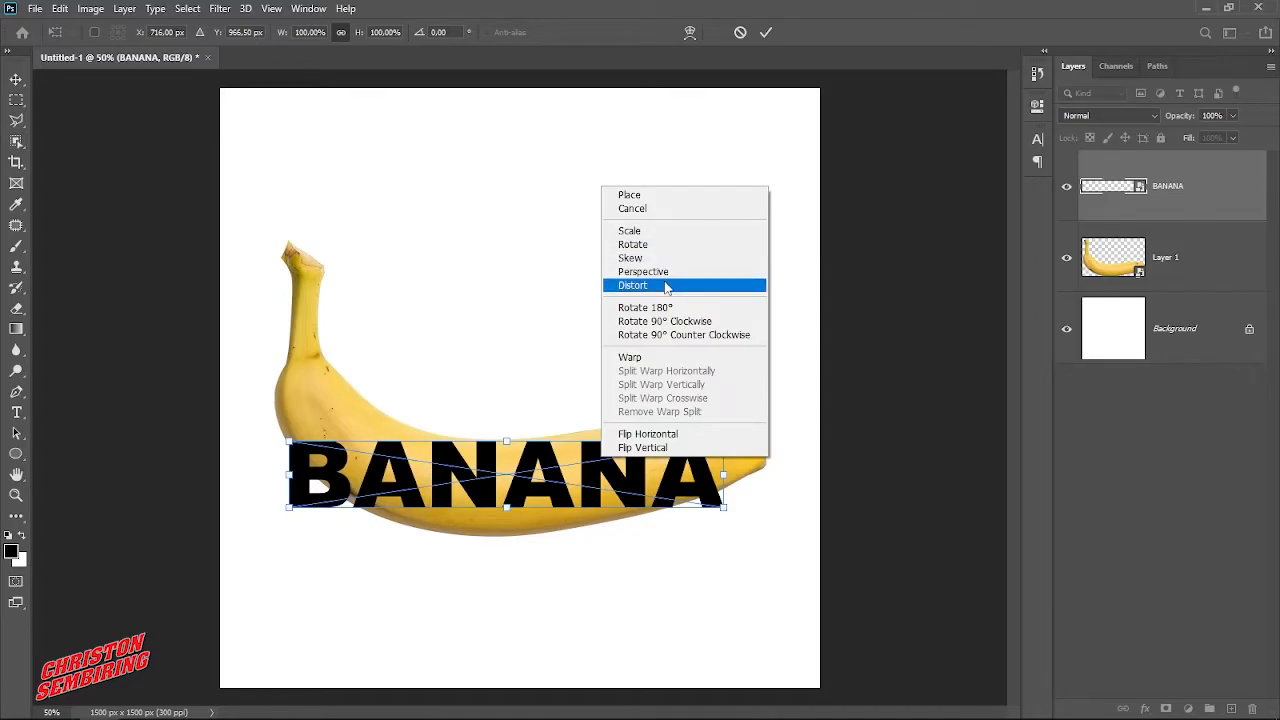
left_click(650, 357)
left_click_drag(724, 446, 717, 410)
left_click_drag(724, 506, 725, 508)
left_click_drag(577, 513, 580, 548)
left_click_drag(586, 447, 578, 430)
left_click_drag(434, 511, 425, 554)
left_click_drag(291, 445, 328, 381)
left_click_drag(289, 489, 301, 434)
mouse_move(289, 508)
left_mouse_down()
mouse_move(289, 457)
mouse_move(285, 489)
left_mouse_up()
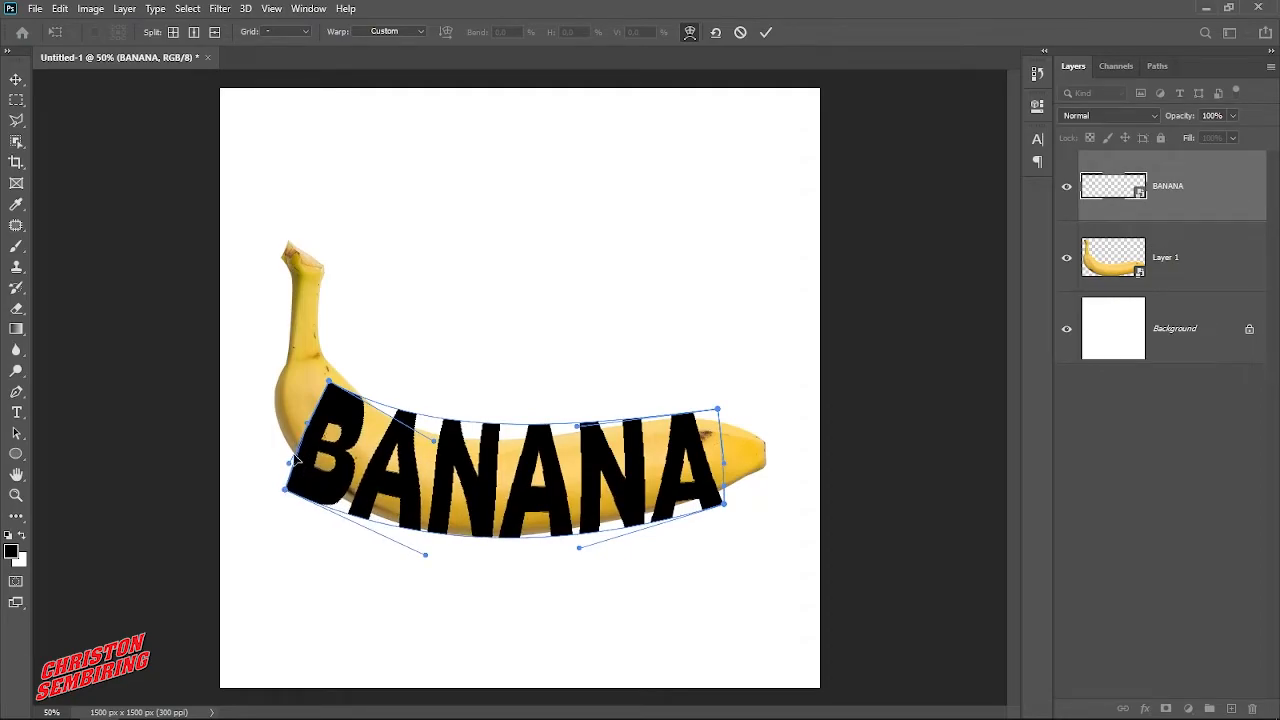
Step: Refine the warp around the letter B and along both edges to fit the banana's outline, and apply the transformation
left_click_drag(291, 491, 296, 466)
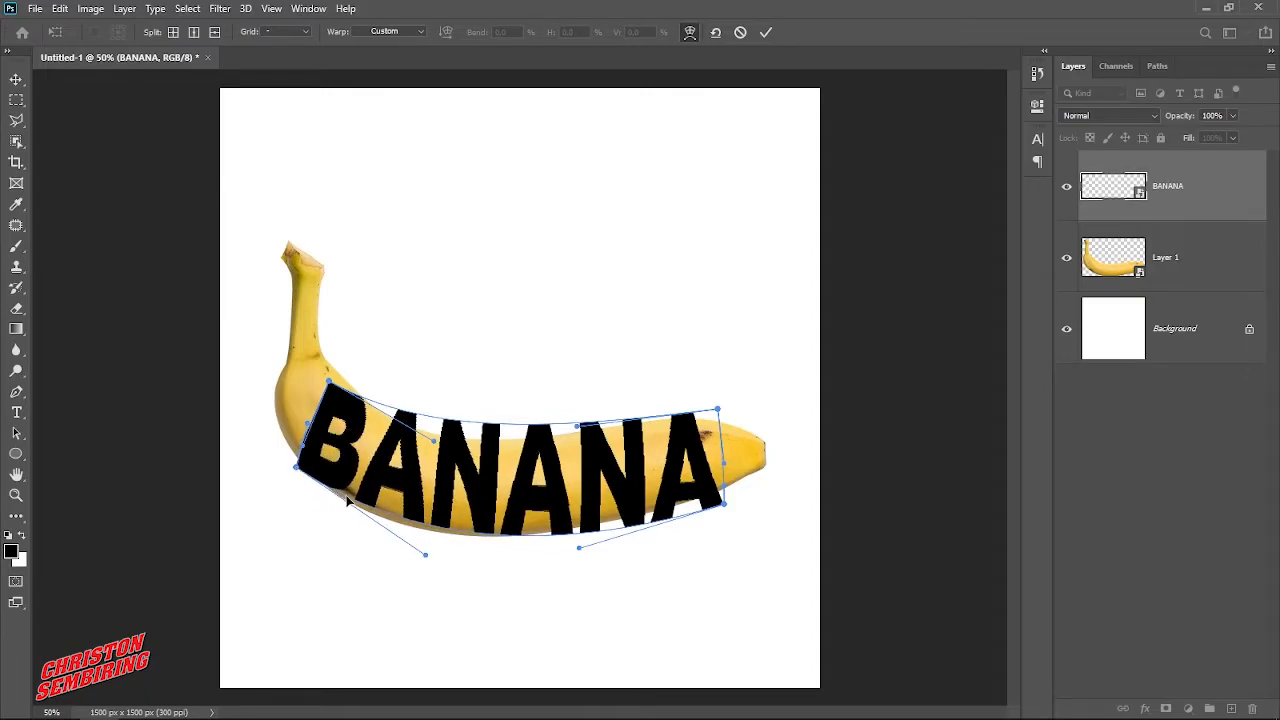
left_click_drag(426, 560, 420, 583)
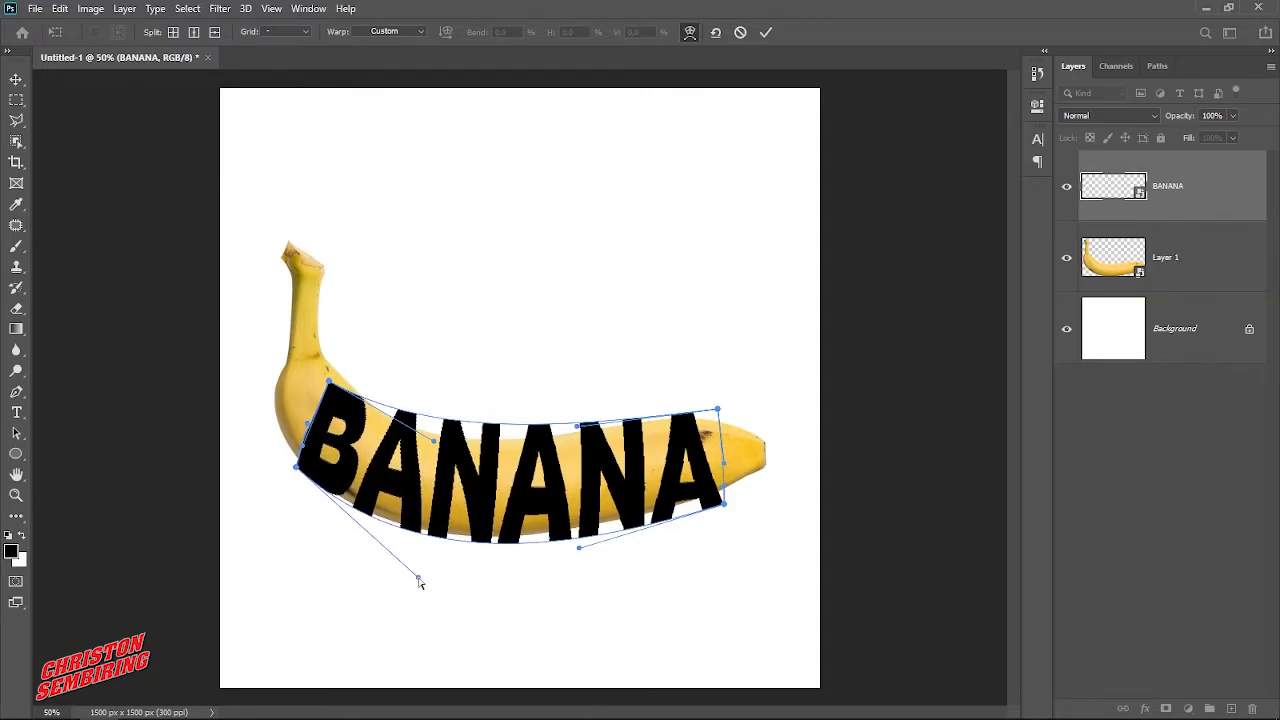
left_click_drag(437, 446, 429, 456)
left_click_drag(330, 385, 337, 374)
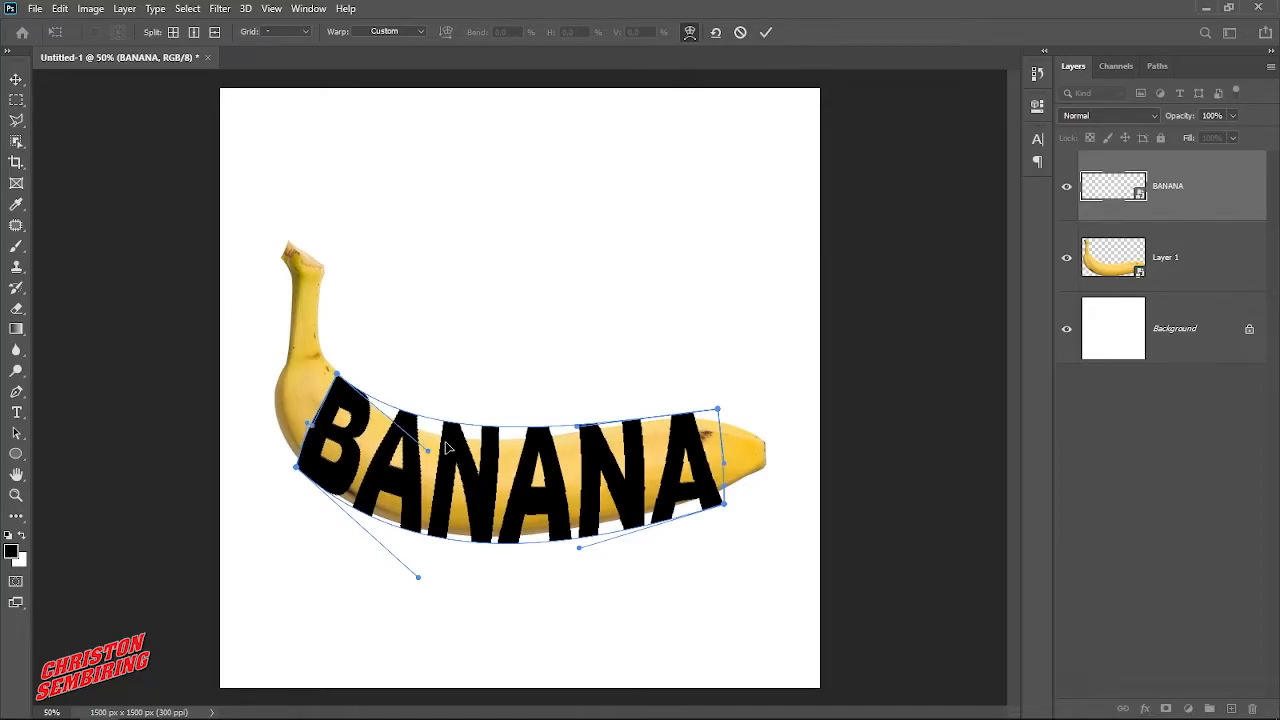
left_click_drag(430, 455, 428, 463)
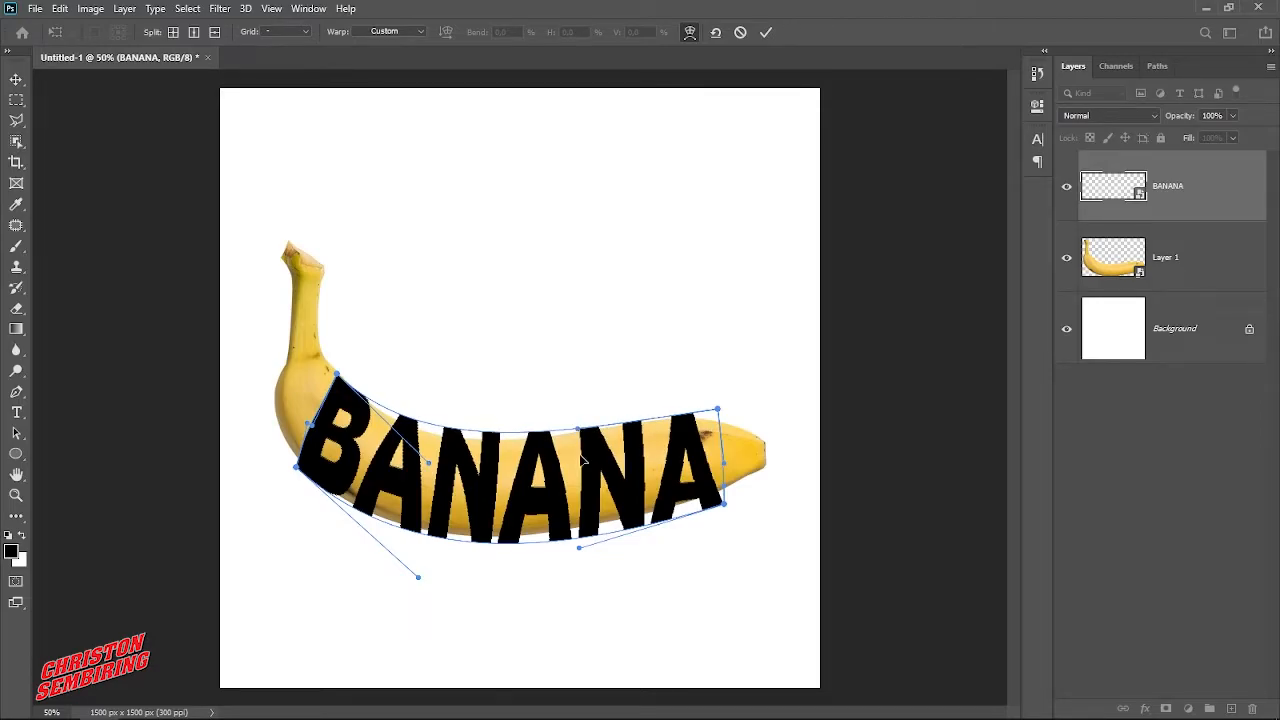
left_click_drag(581, 545, 576, 545)
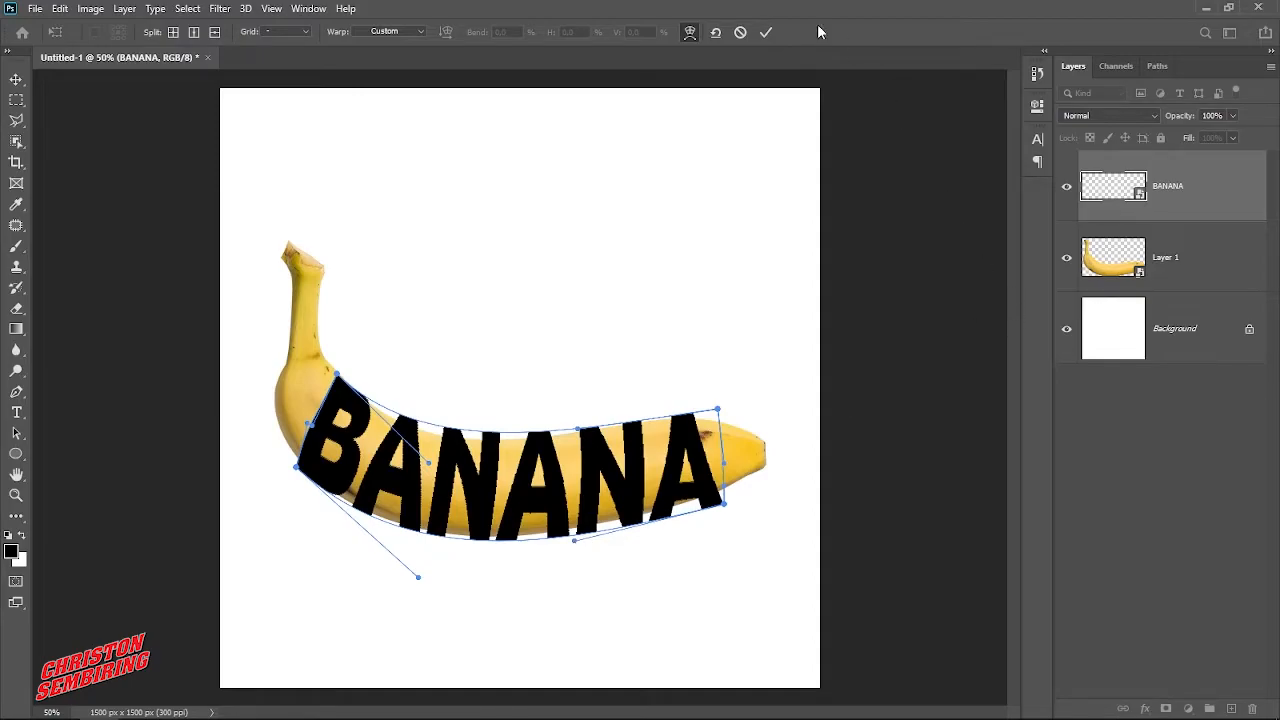
left_click(767, 32)
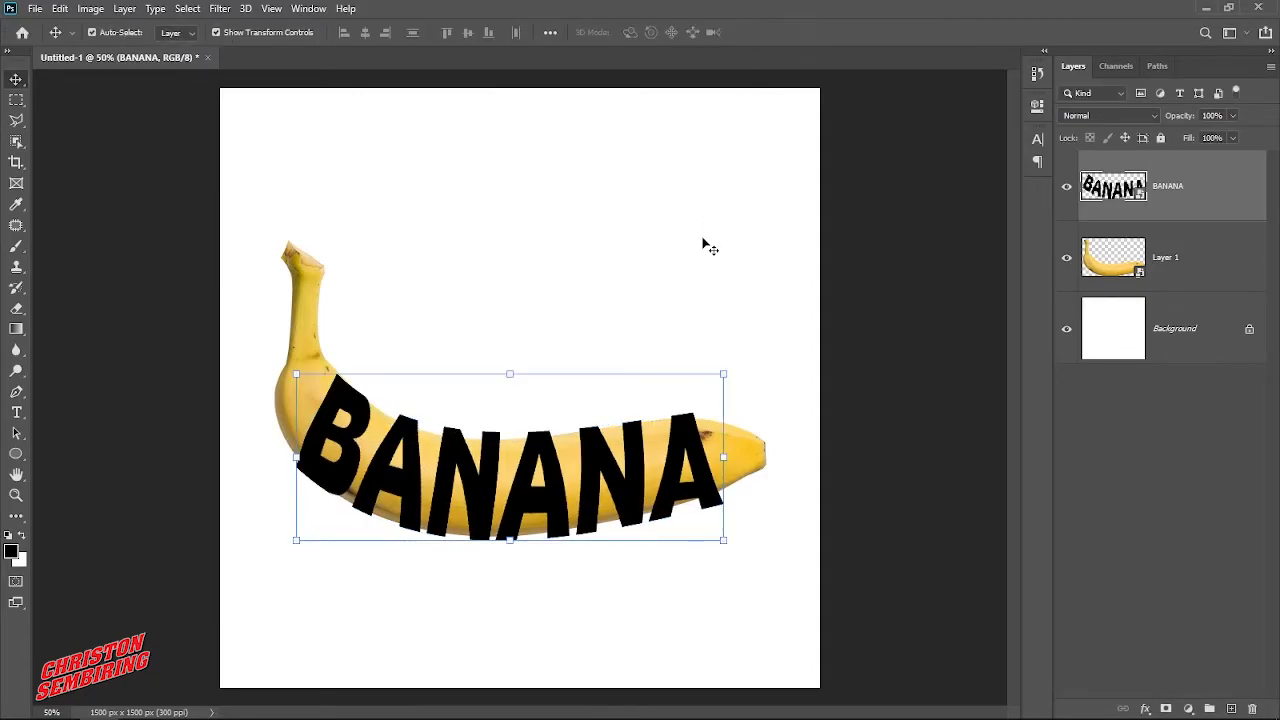
Step: Add a layer mask to the banana layer, Layer 1
key("alt+bracketleft")
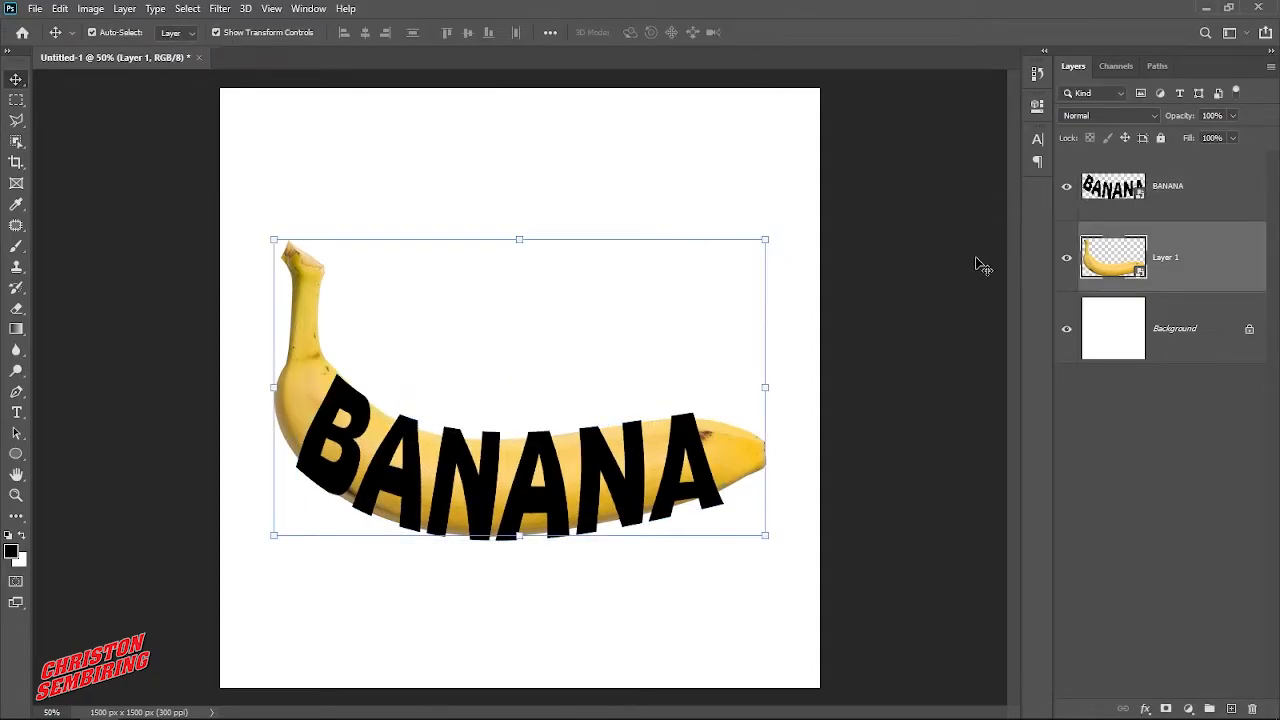
left_click(1166, 706)
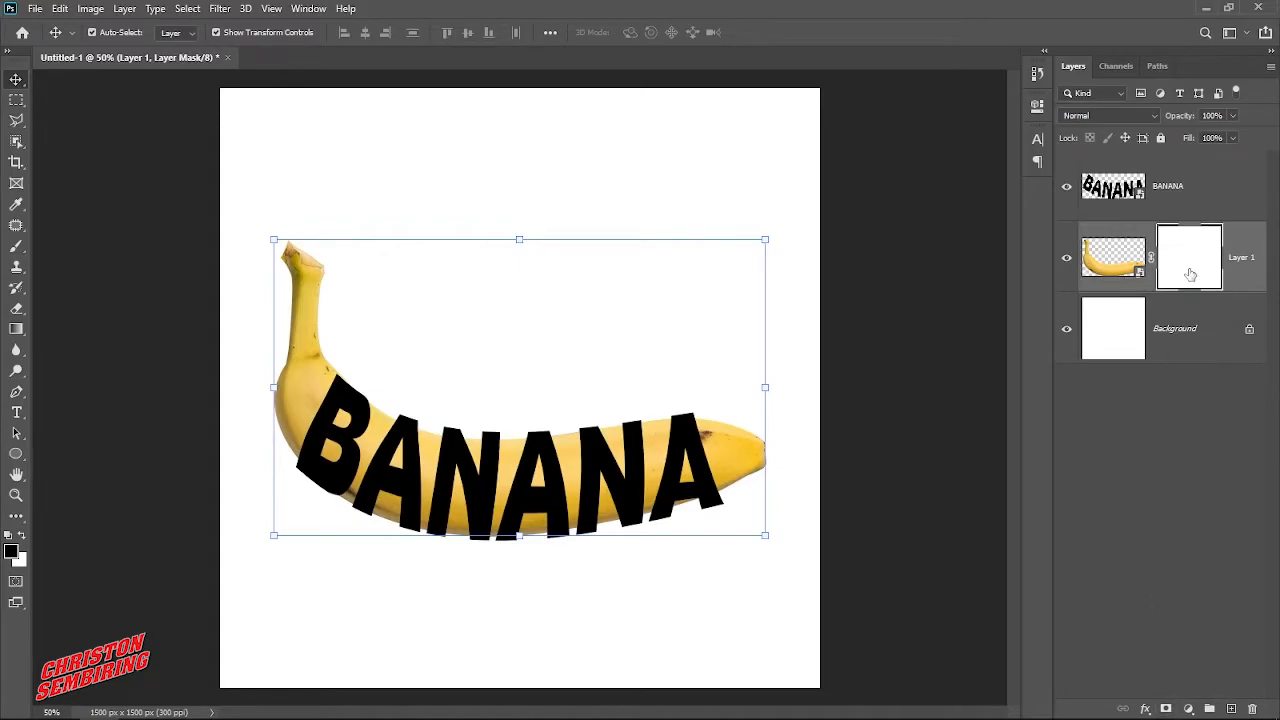
Step: Load the BANANA lettering's outline as a selection, and deselect it
left_click(1098, 200, "ctrl")
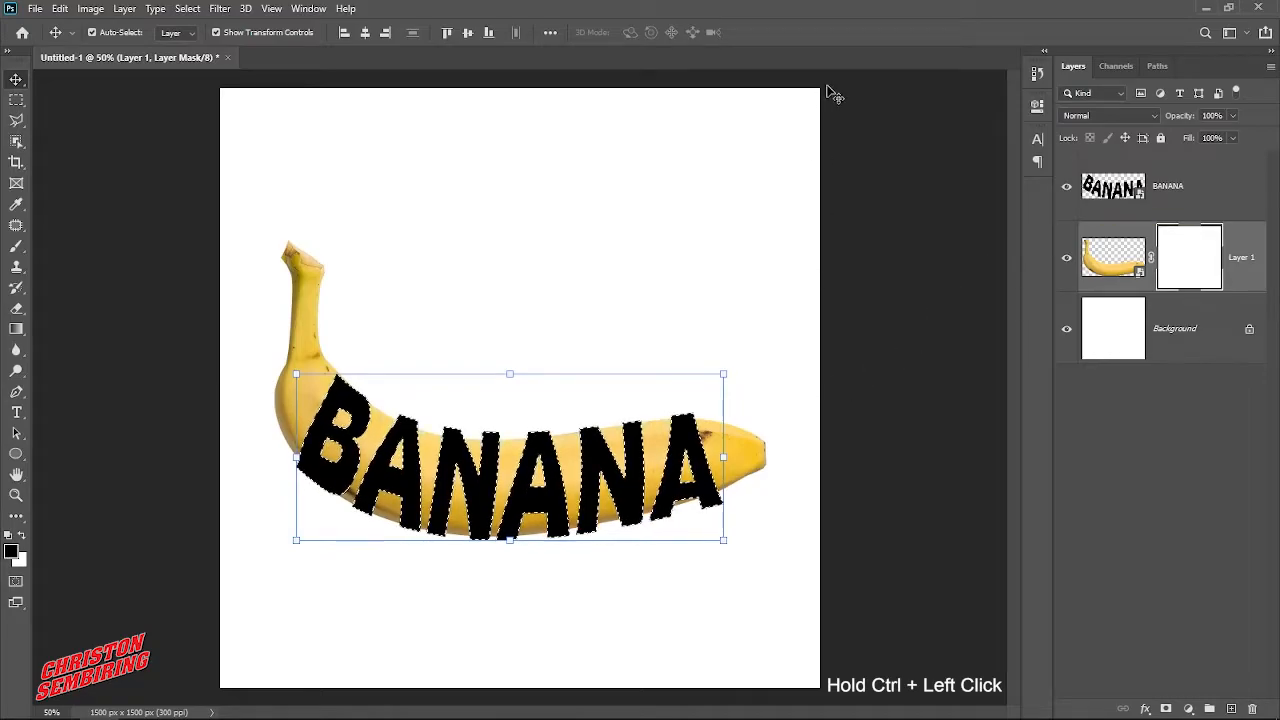
left_click(220, 8)
left_click(187, 8)
left_click(138, 9)
left_click(204, 40)
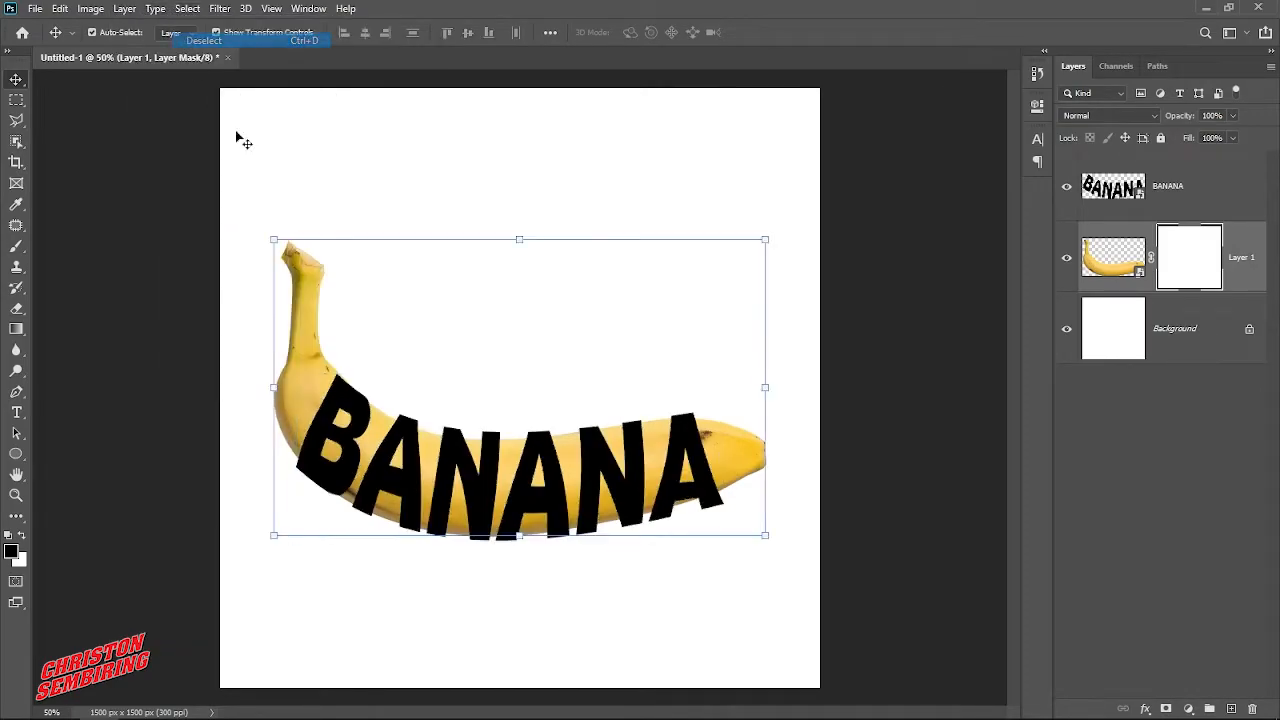
Step: Nudge the BANANA lettering slightly upward so it sits closer to the banana's outline
left_click(430, 445)
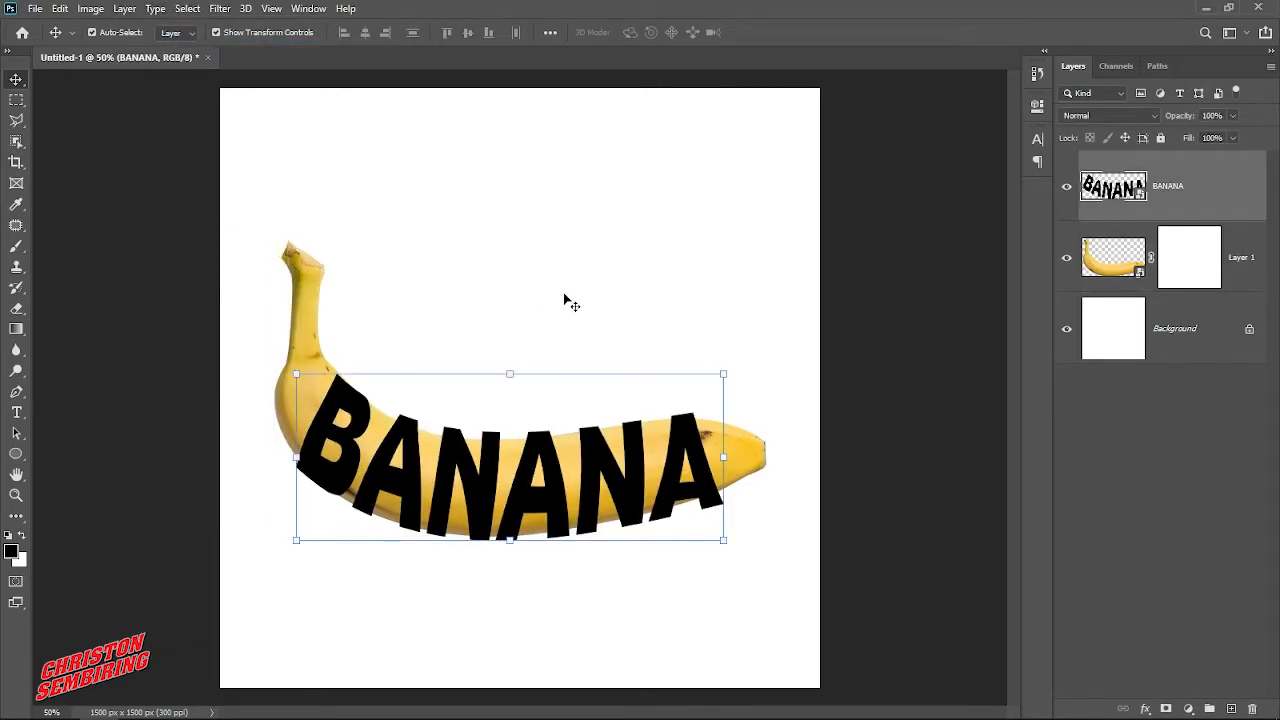
key("Up")
key("Up")
key("Up")
key("Up")
key("Up")
key("Up")
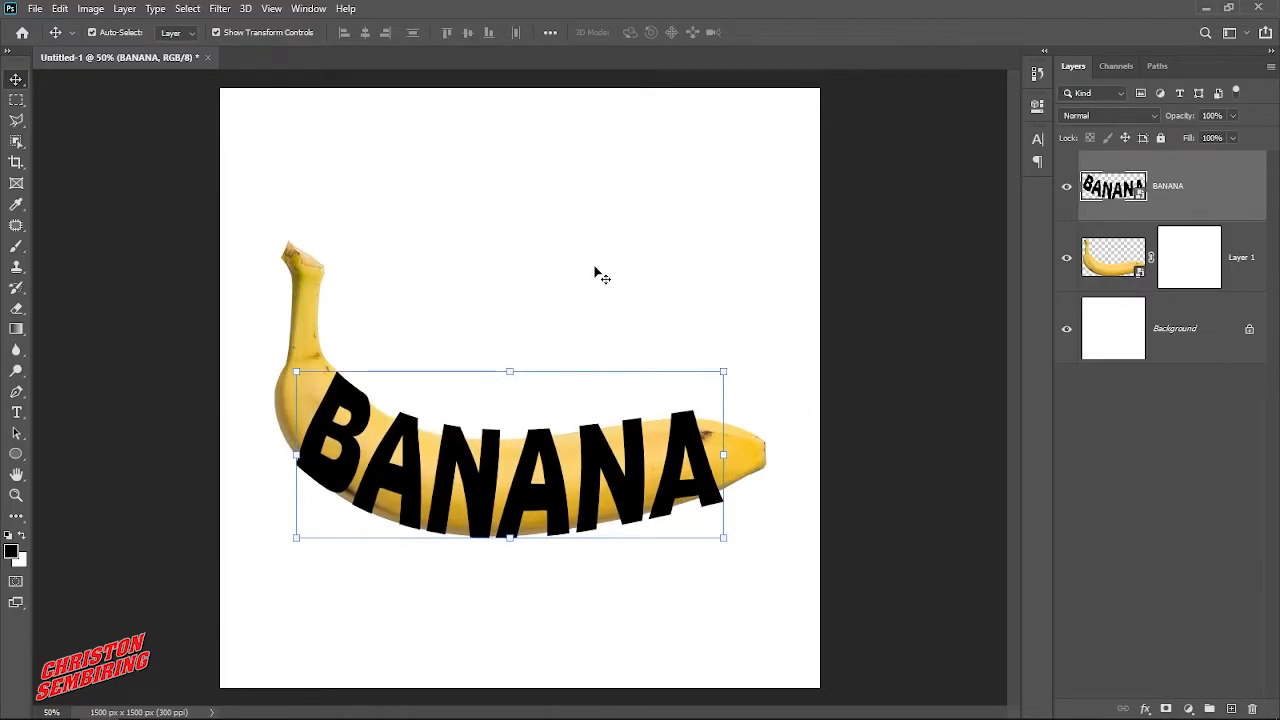
left_click(598, 275)
left_click(557, 486)
Step: Load the BANANA lettering's outline as an inverted selection for Layer 1's mask, and hide the BANANA layer
left_click(1115, 188, "ctrl")
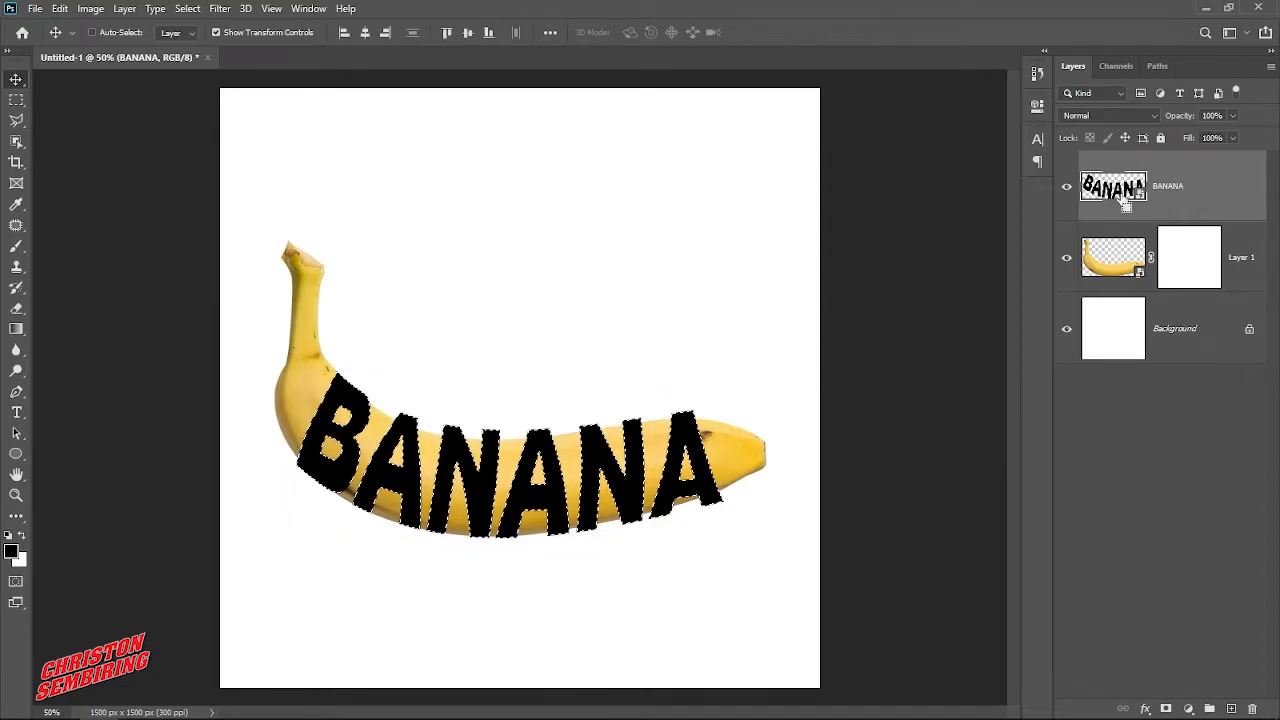
left_click(1176, 268)
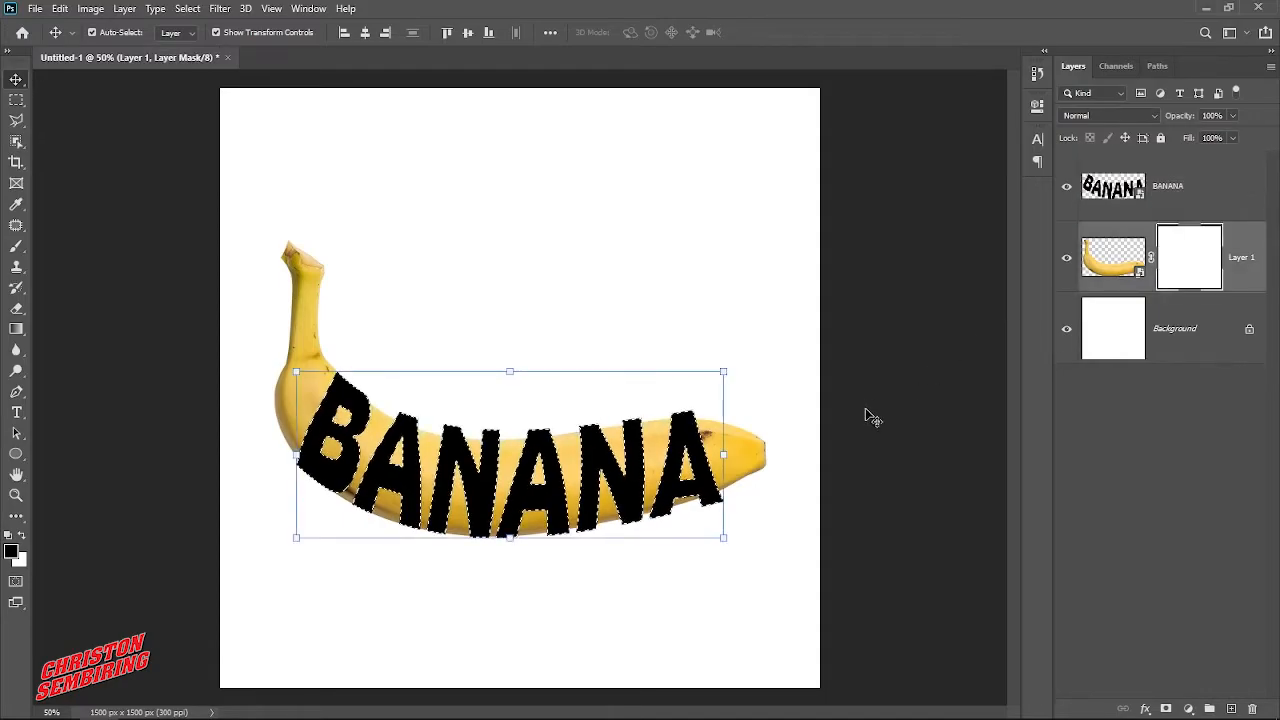
key("ctrl")
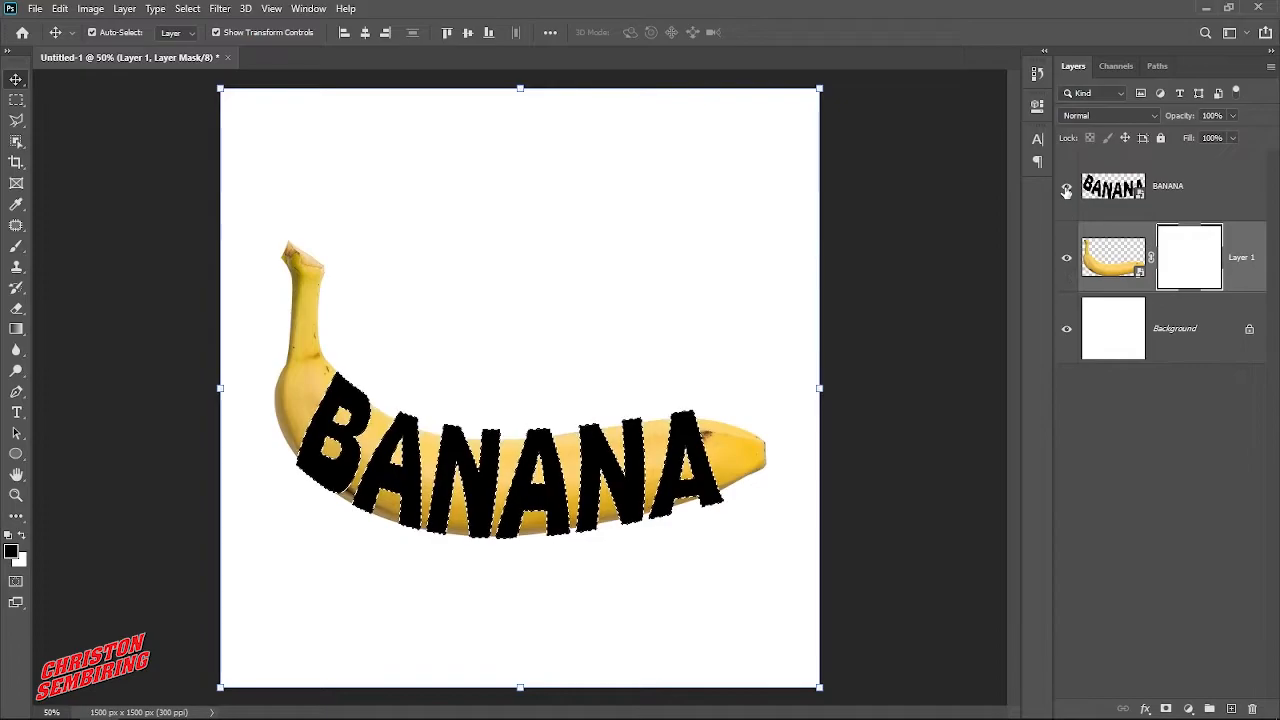
left_click(1066, 186)
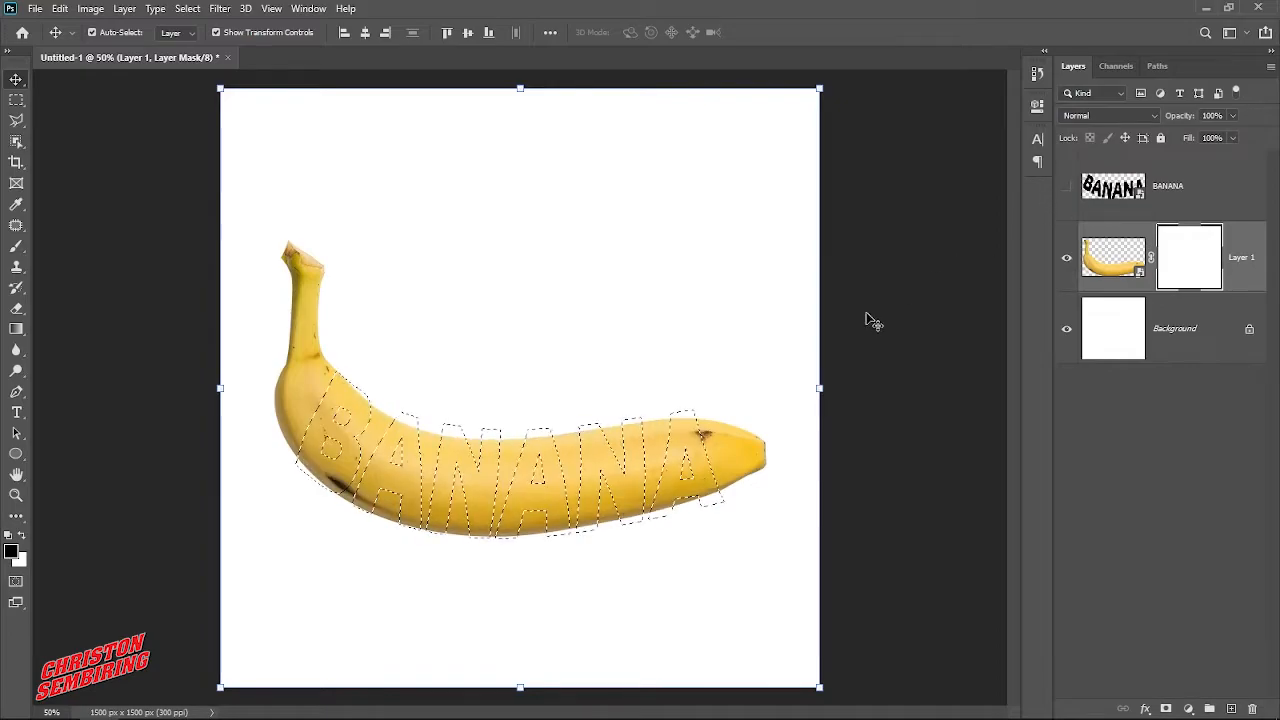
Step: Paint black on Layer 1's mask with a soft round brush to hide the banana between and around the letters, keeping both ends
left_click(16, 246)
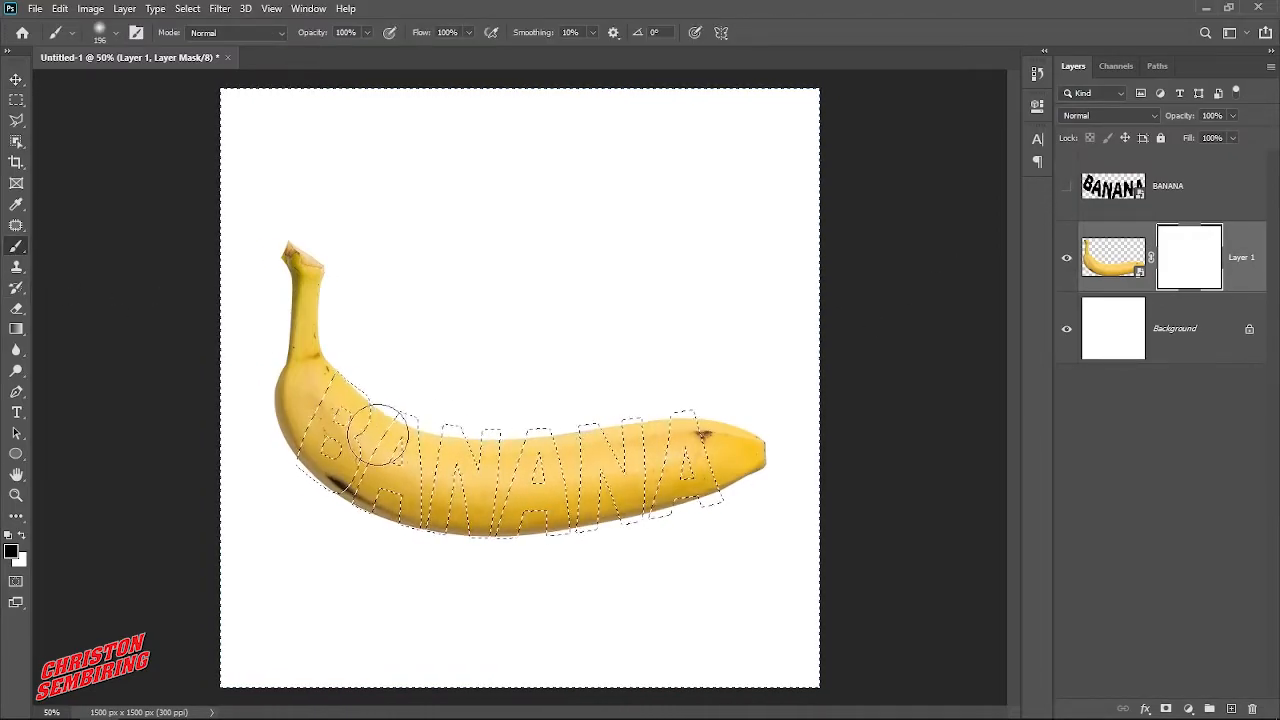
left_click_drag(367, 410, 340, 450)
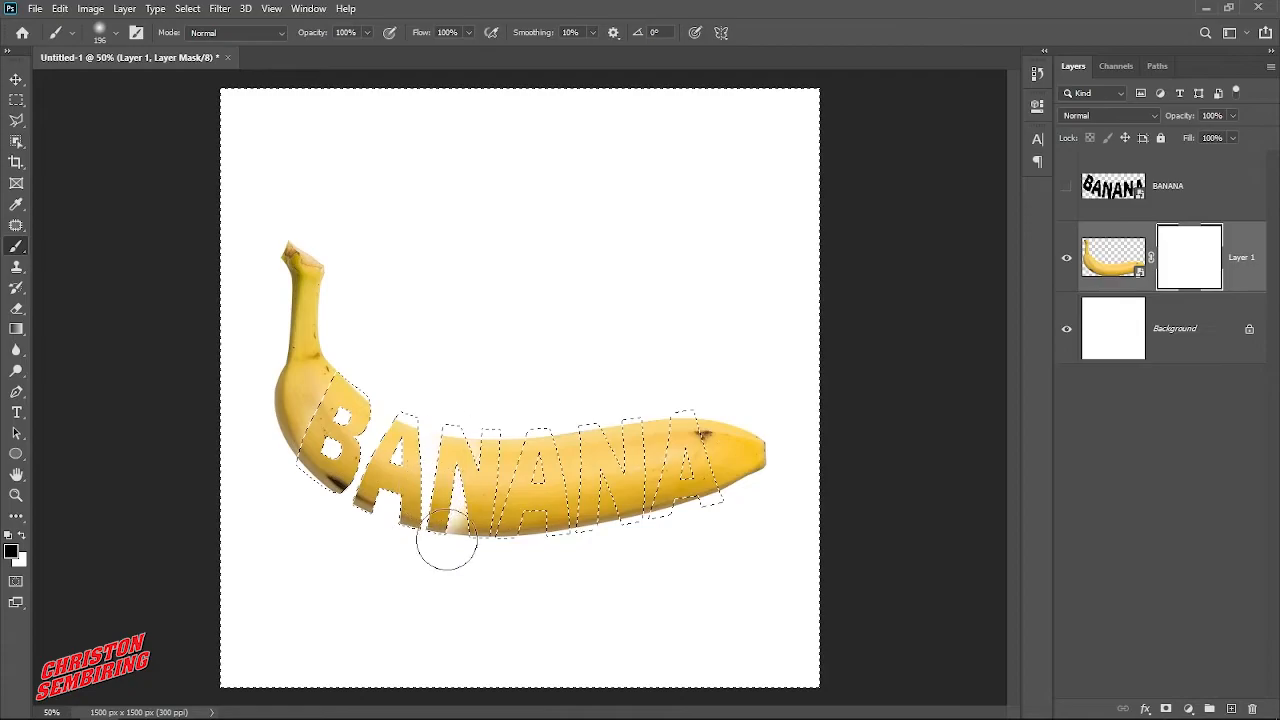
left_click_drag(527, 470, 532, 475)
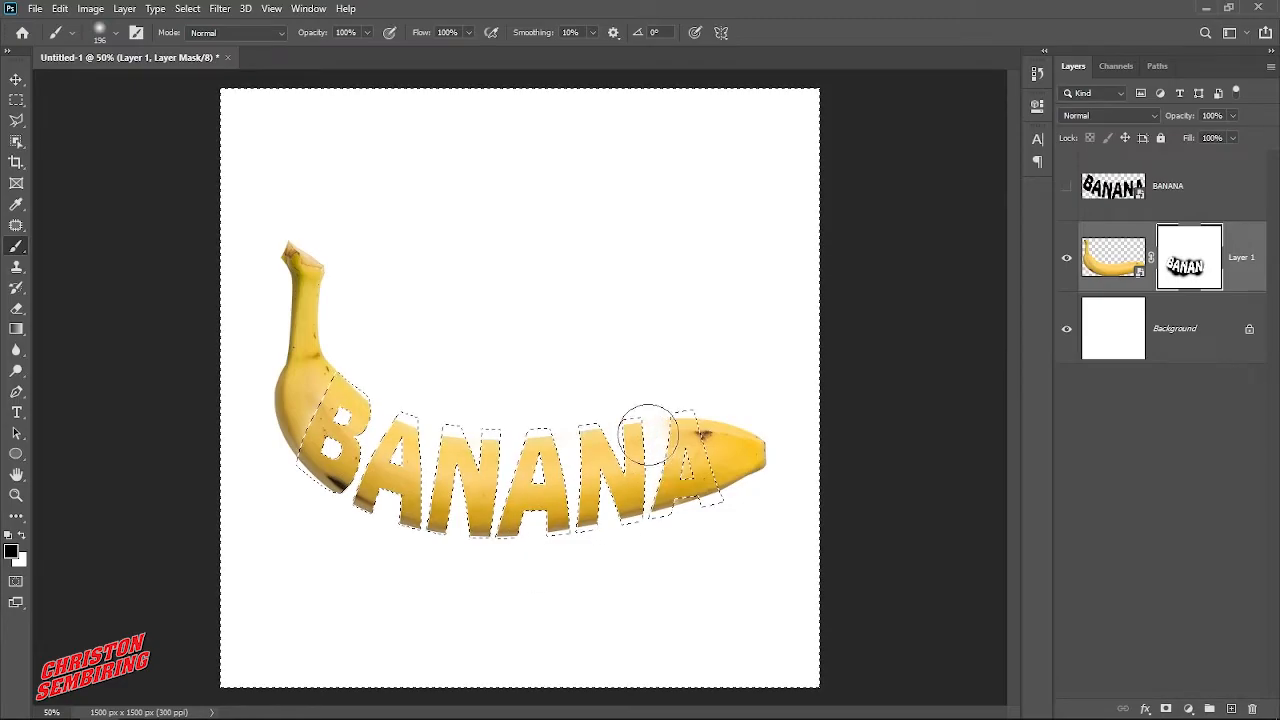
left_click_drag(655, 477, 637, 483)
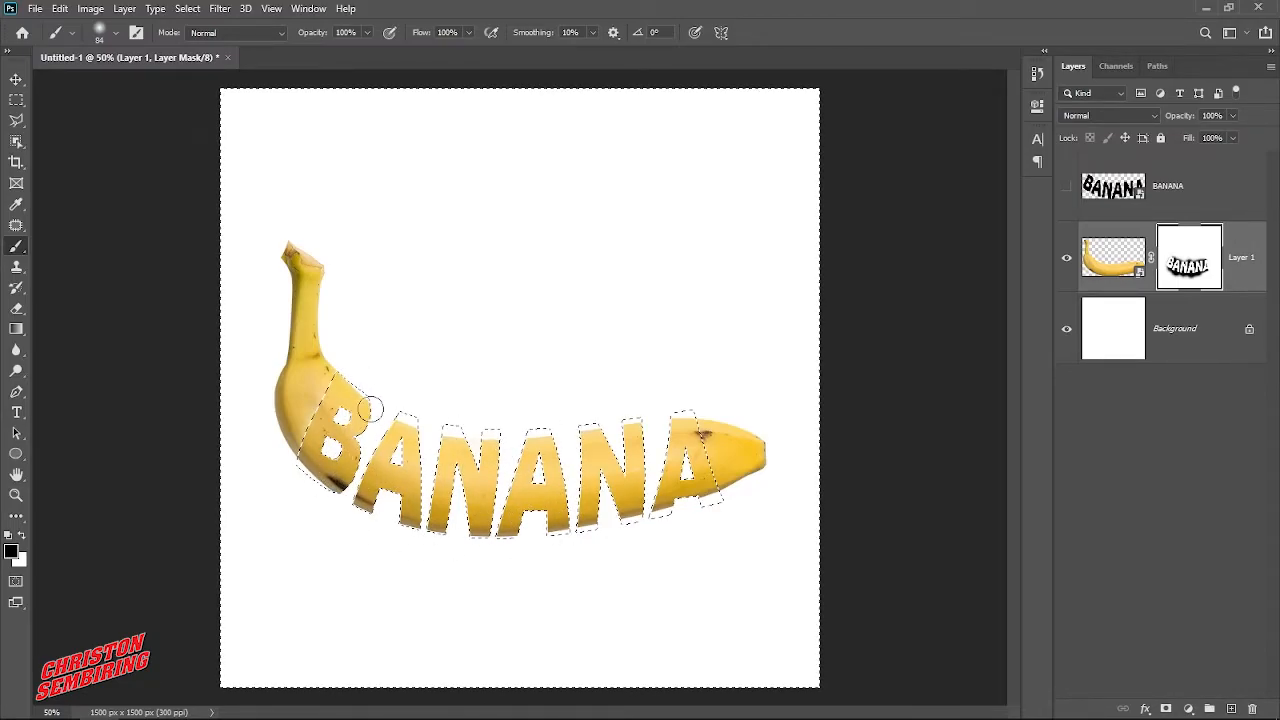
Step: Swap the foreground color to white, inspect the masked letter edges up close, and clear the selection
scroll(360, 403, "up", 4)
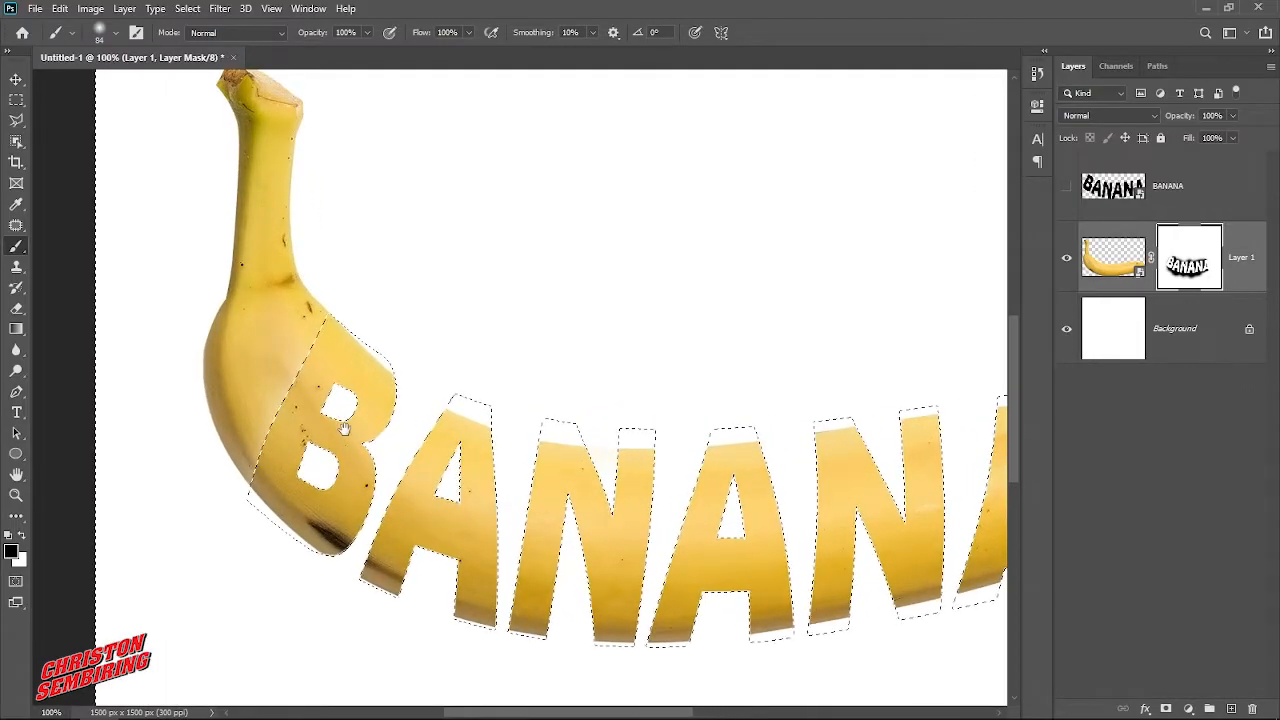
left_click(21, 538)
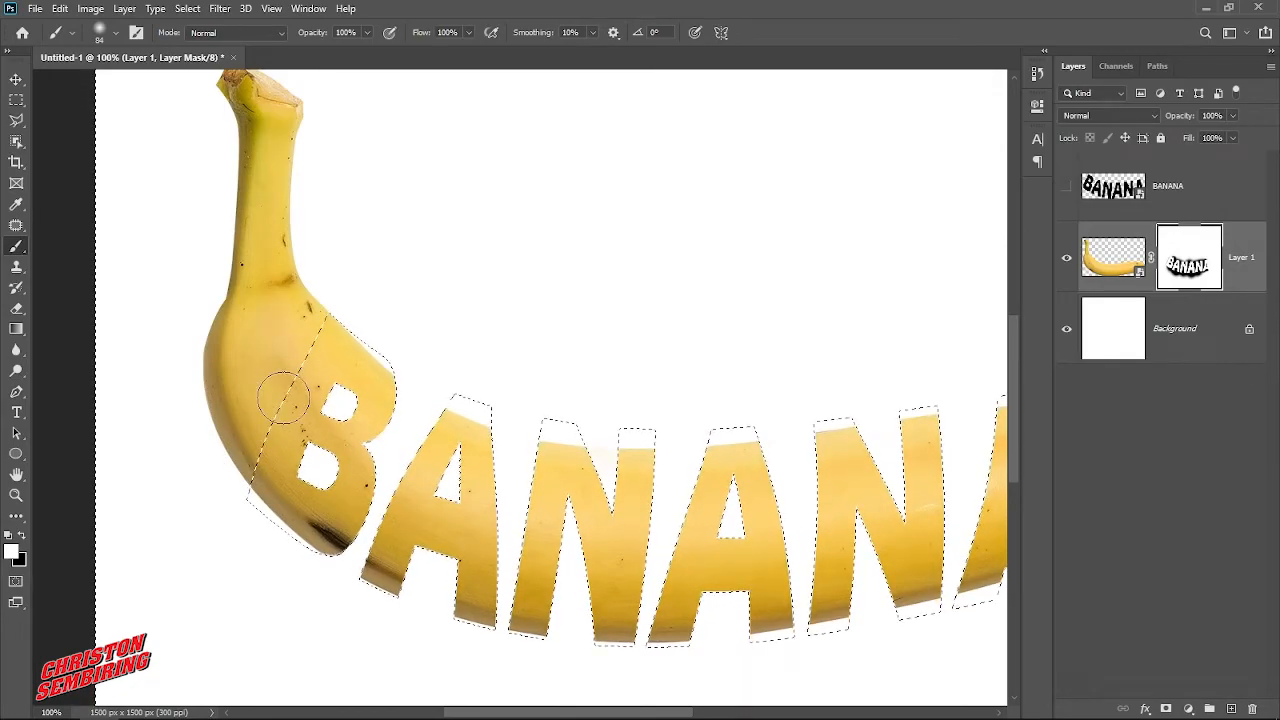
left_click_drag(586, 457, 225, 450)
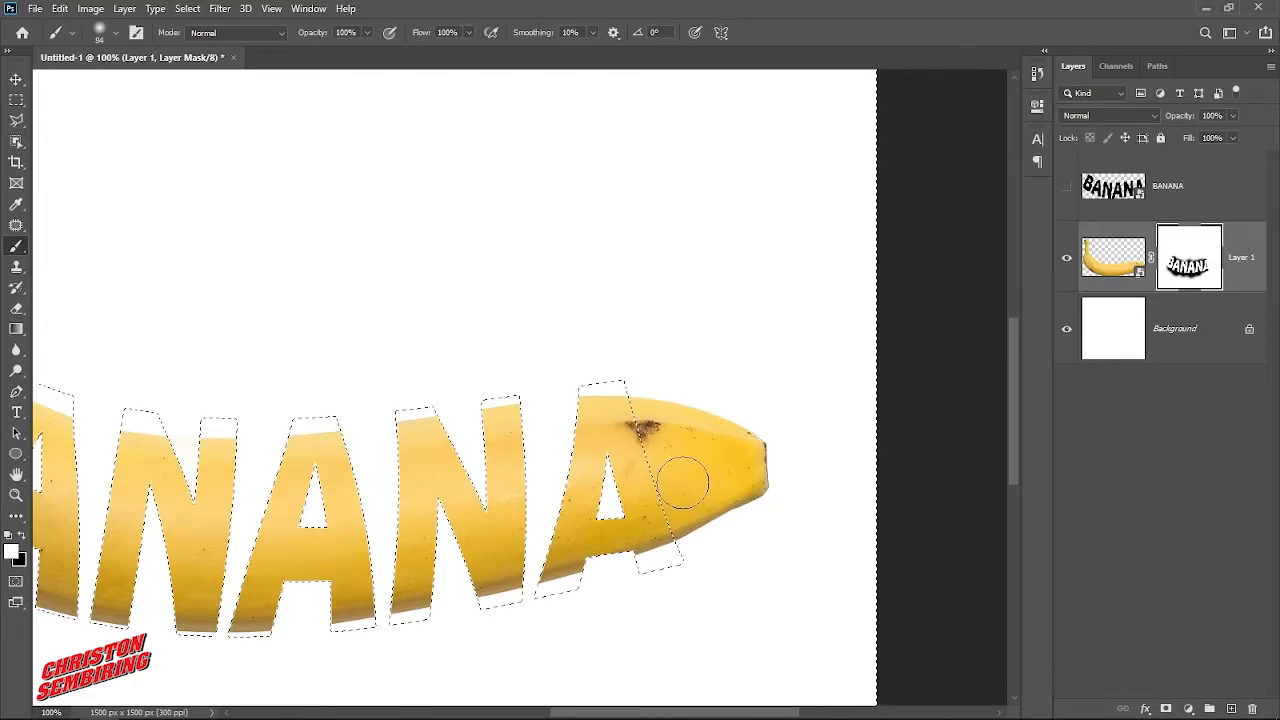
left_click(651, 423, "ctrl+alt")
left_click(518, 450, "ctrl+alt")
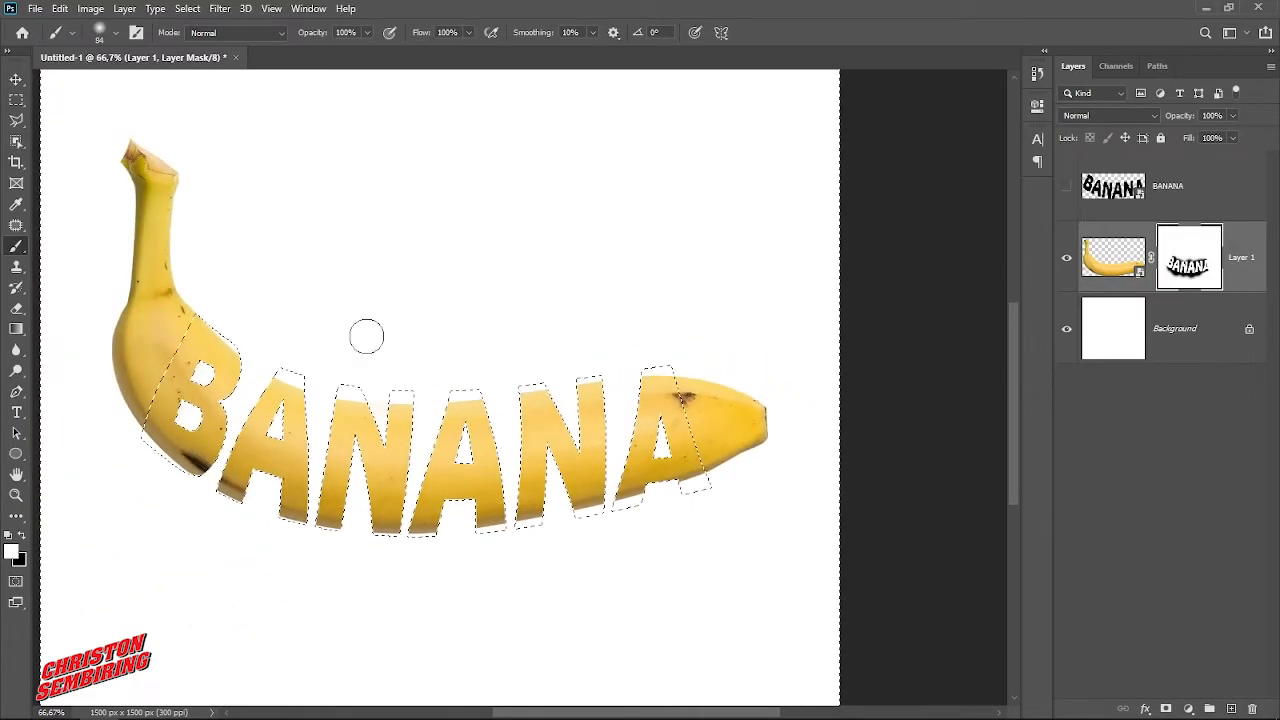
left_click(188, 9)
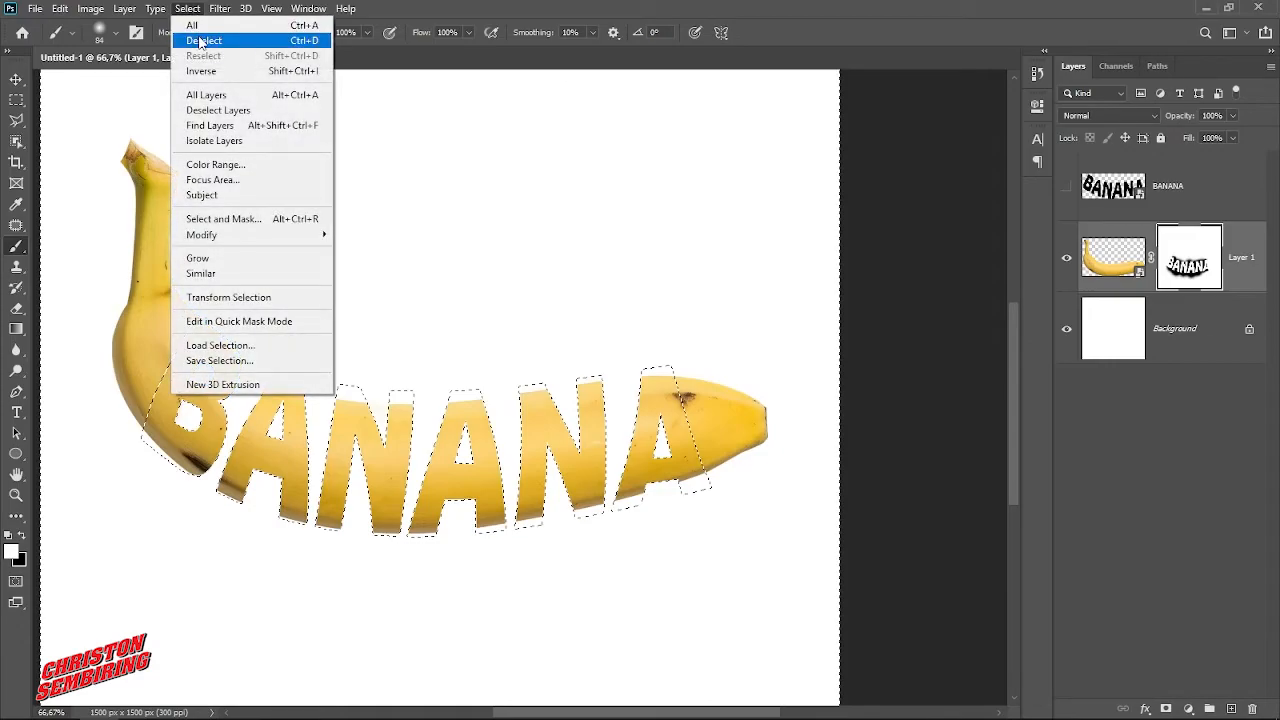
left_click(203, 40)
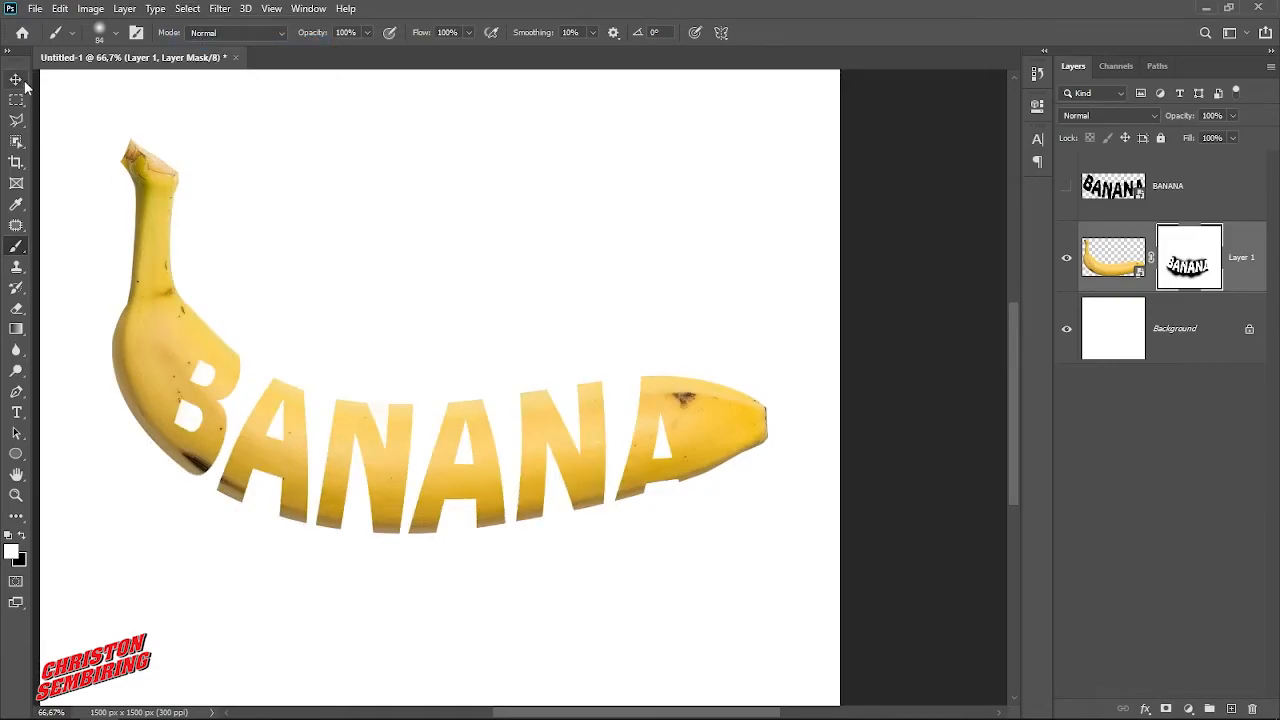
left_click(16, 79)
left_click(471, 320)
left_click_drag(471, 329, 603, 338)
key("ctrl+minus")
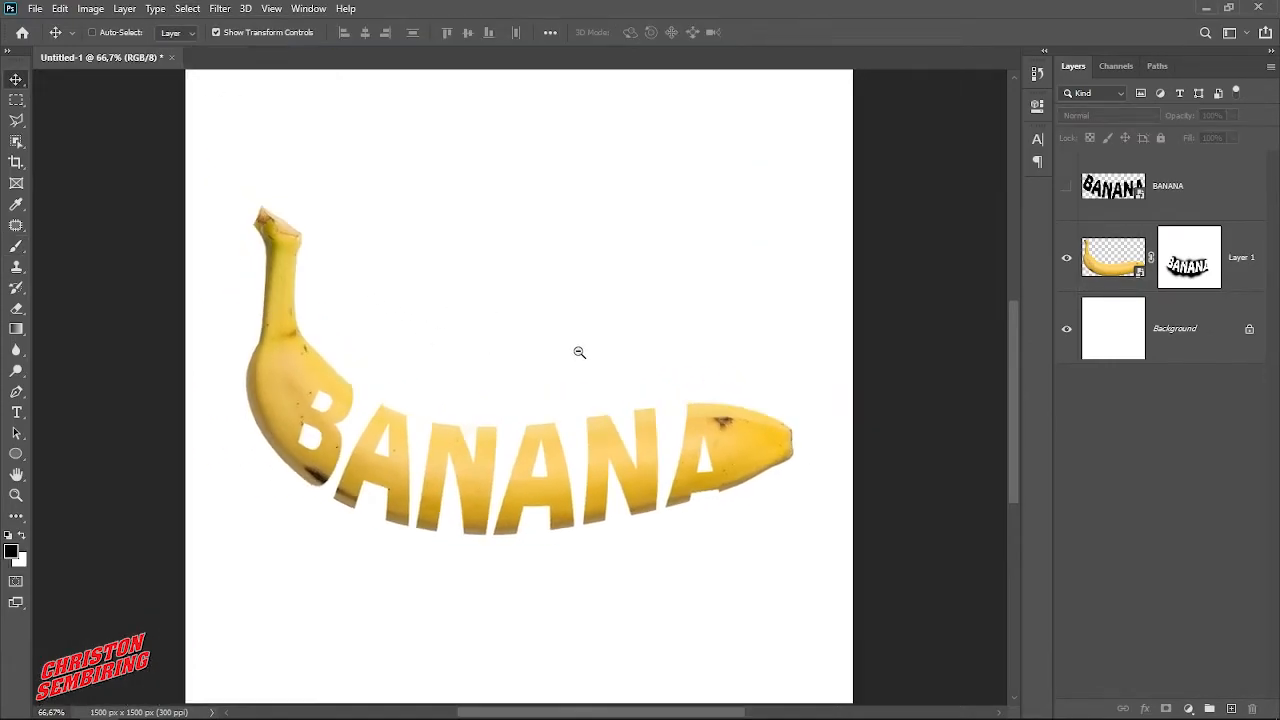
Step: Add a new empty layer directly above Layer 1
left_click(1250, 271)
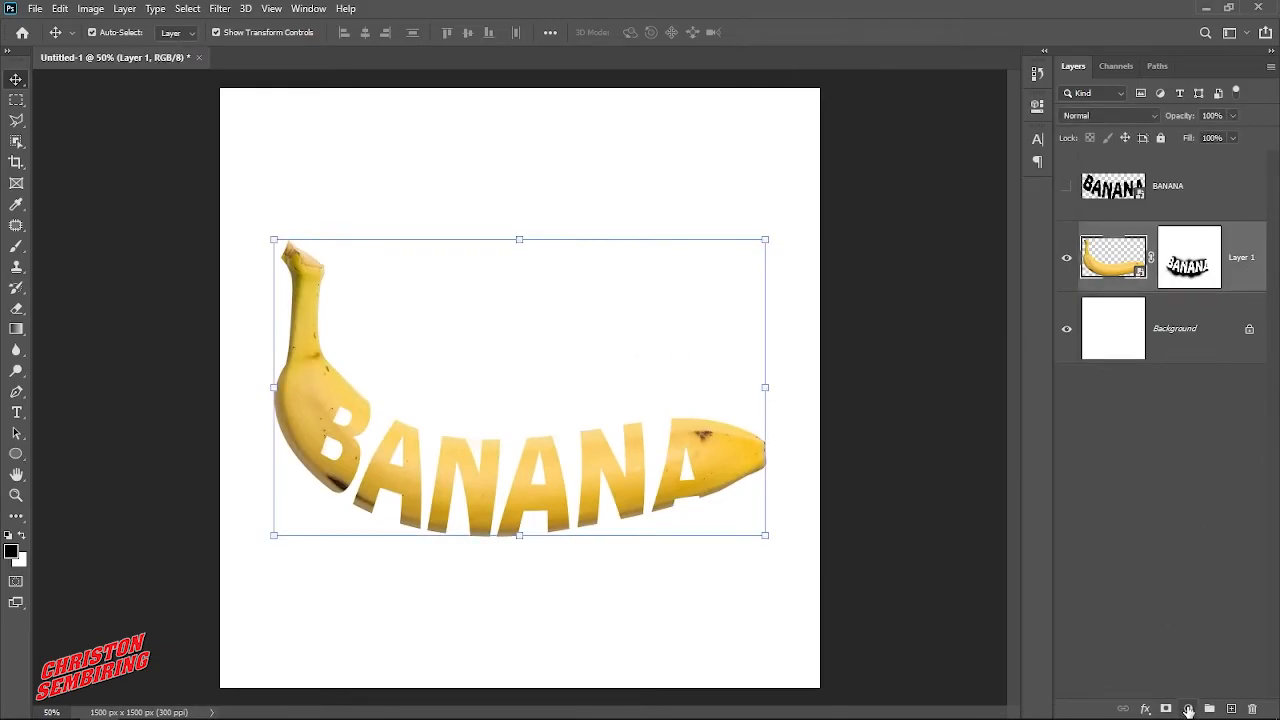
left_click(1188, 709)
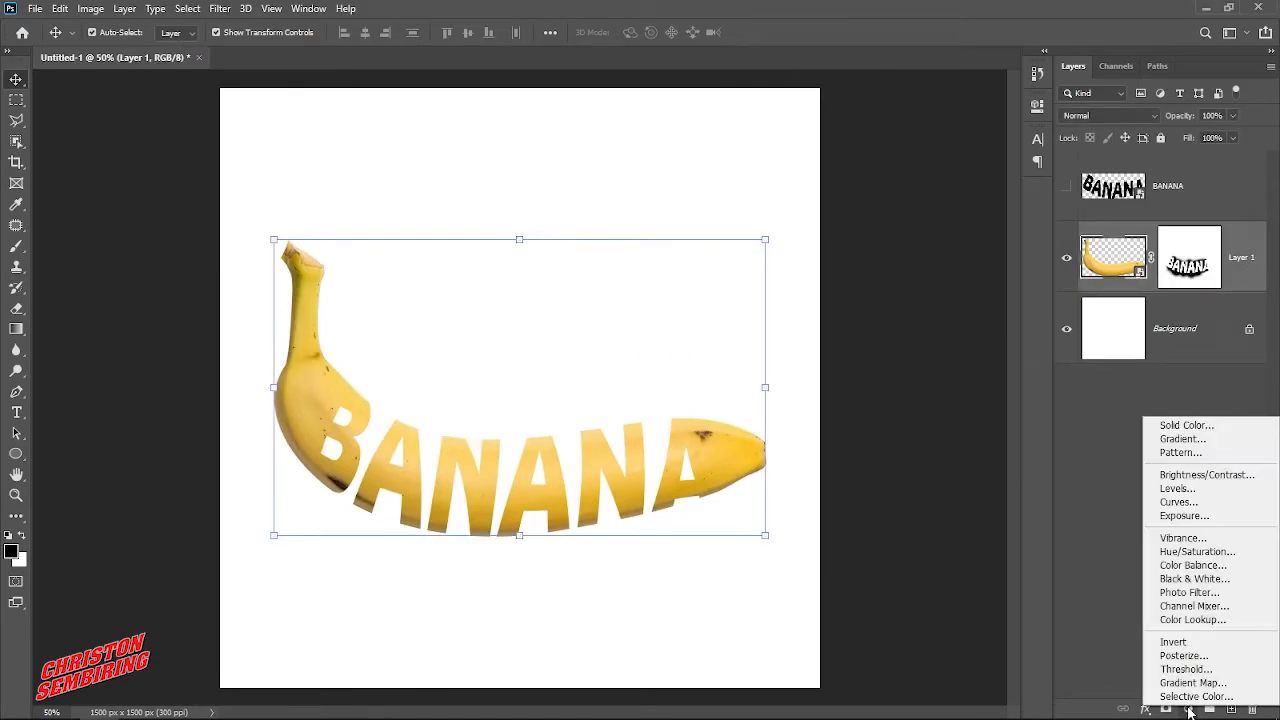
left_click(1118, 663)
left_click(1231, 709)
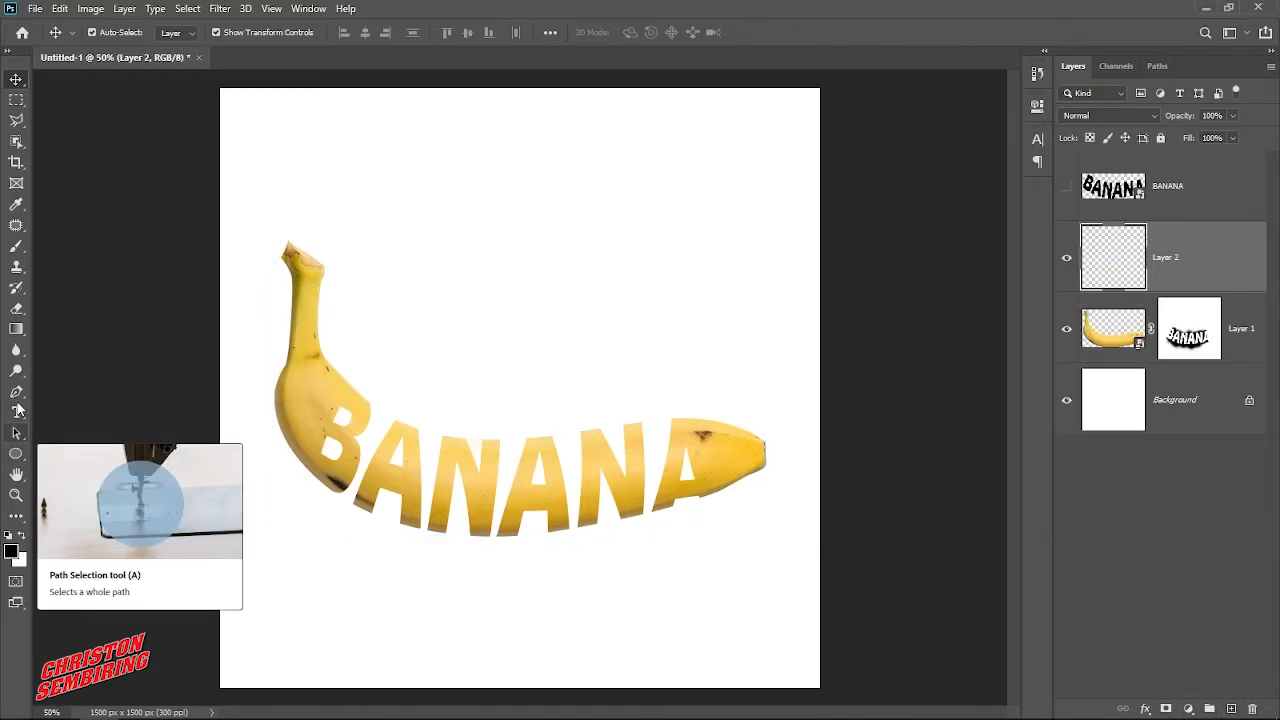
Step: Set up a soft black brush with 73% opacity, a 500 px size, a 0° angle and a flattened elliptical tip
left_click(16, 246)
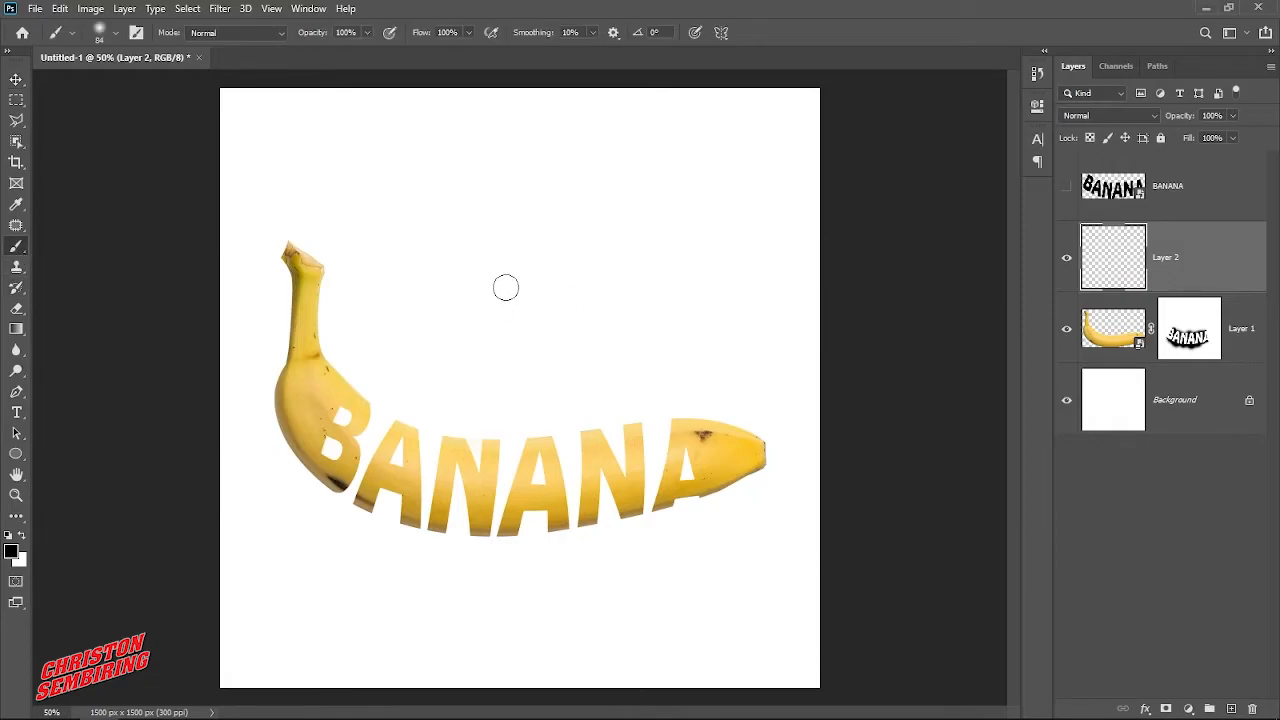
left_click_drag(506, 287, 551, 290)
left_click(366, 33)
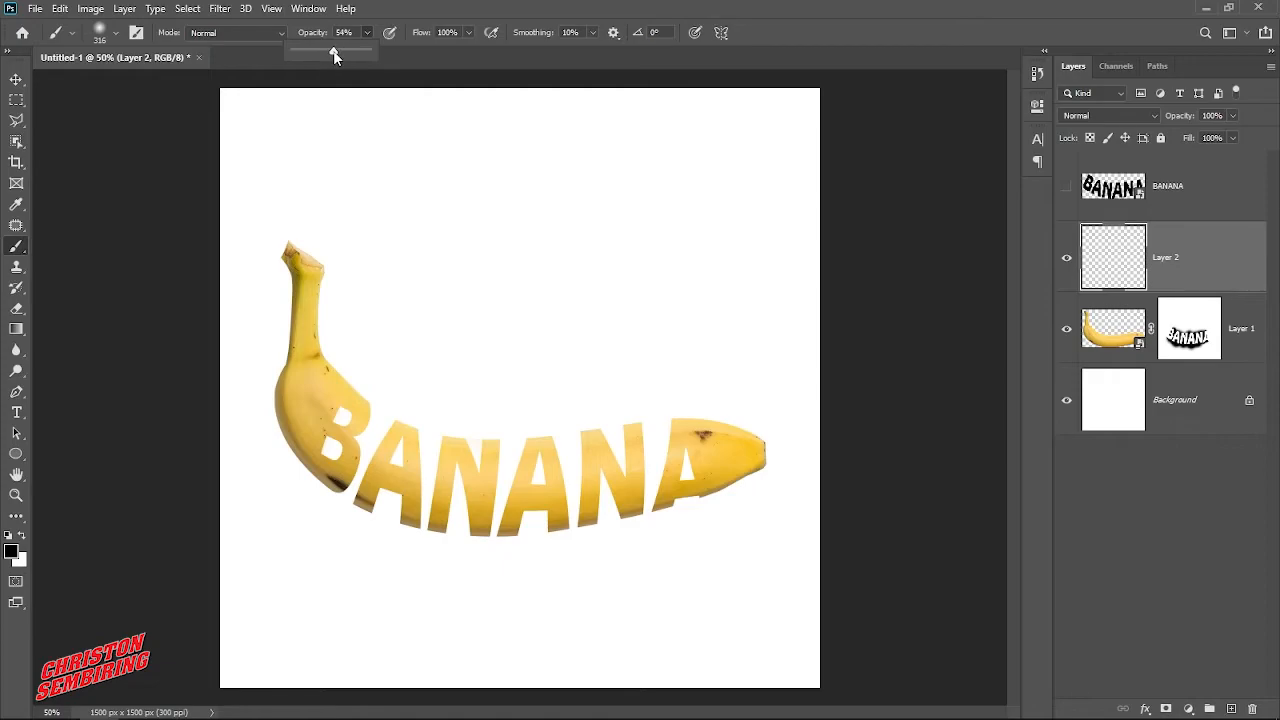
right_click(512, 302)
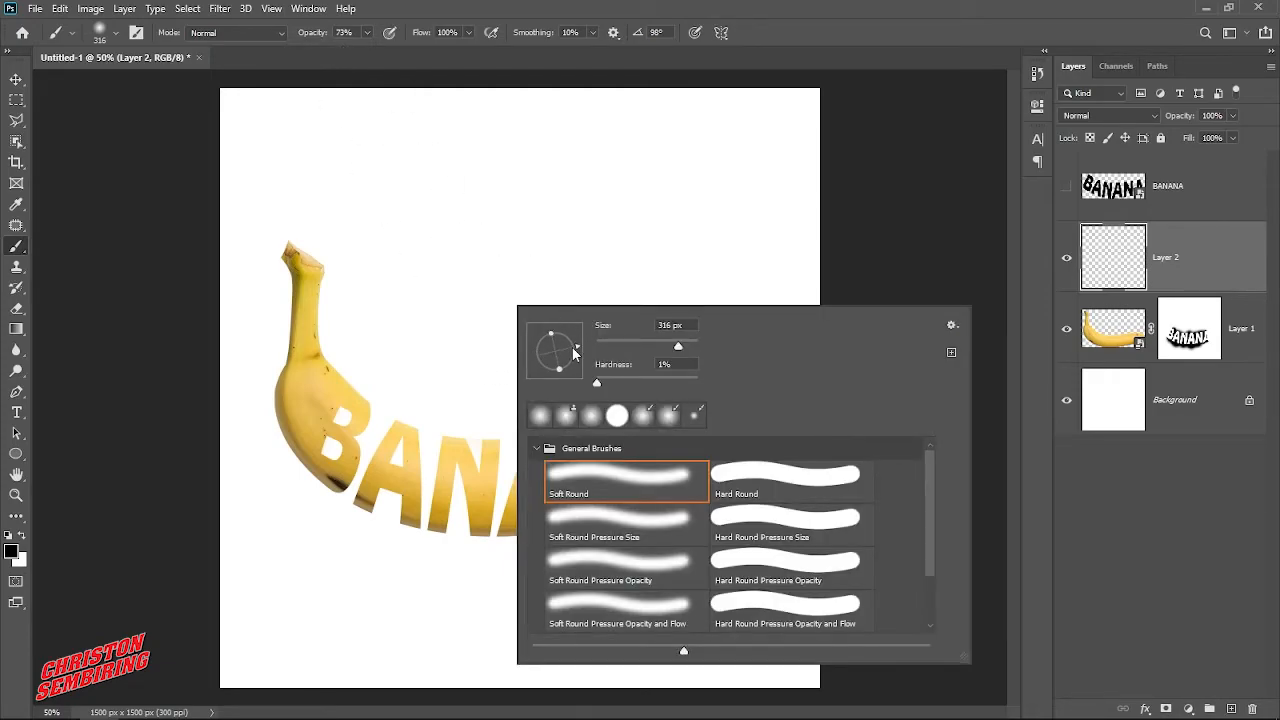
left_click_drag(556, 335, 556, 349)
right_click(478, 567, "alt")
left_click_drag(477, 567, 517, 569)
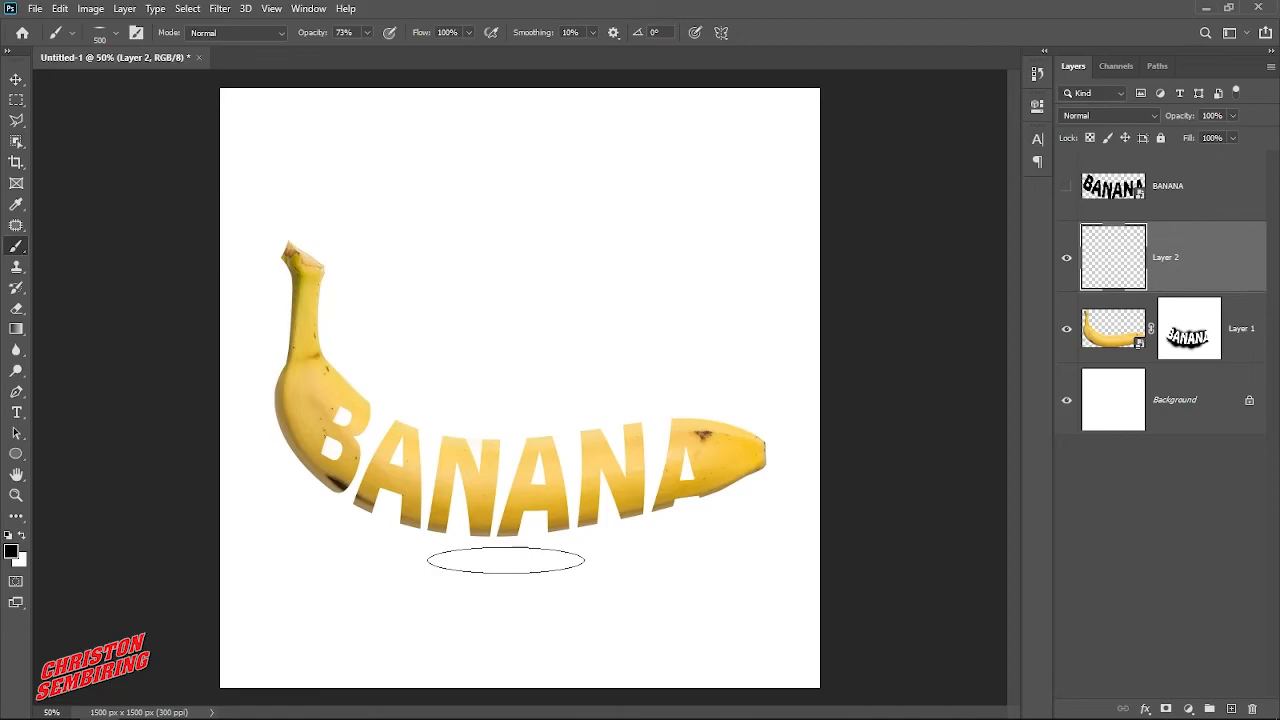
Step: Stamp one soft elliptical shadow centered beneath the banana on Layer 2, and nudge it up toward the letters
left_click(506, 560)
key("v")
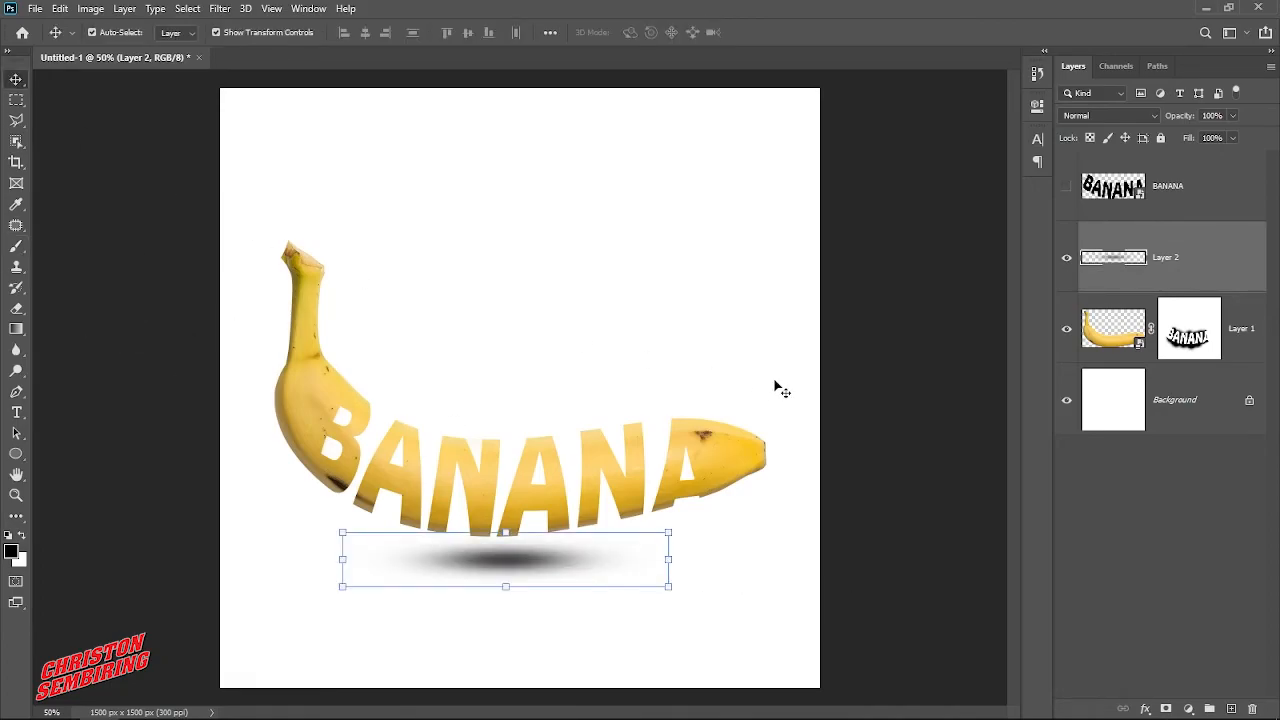
key("shift+Up")
key("shift+Up")
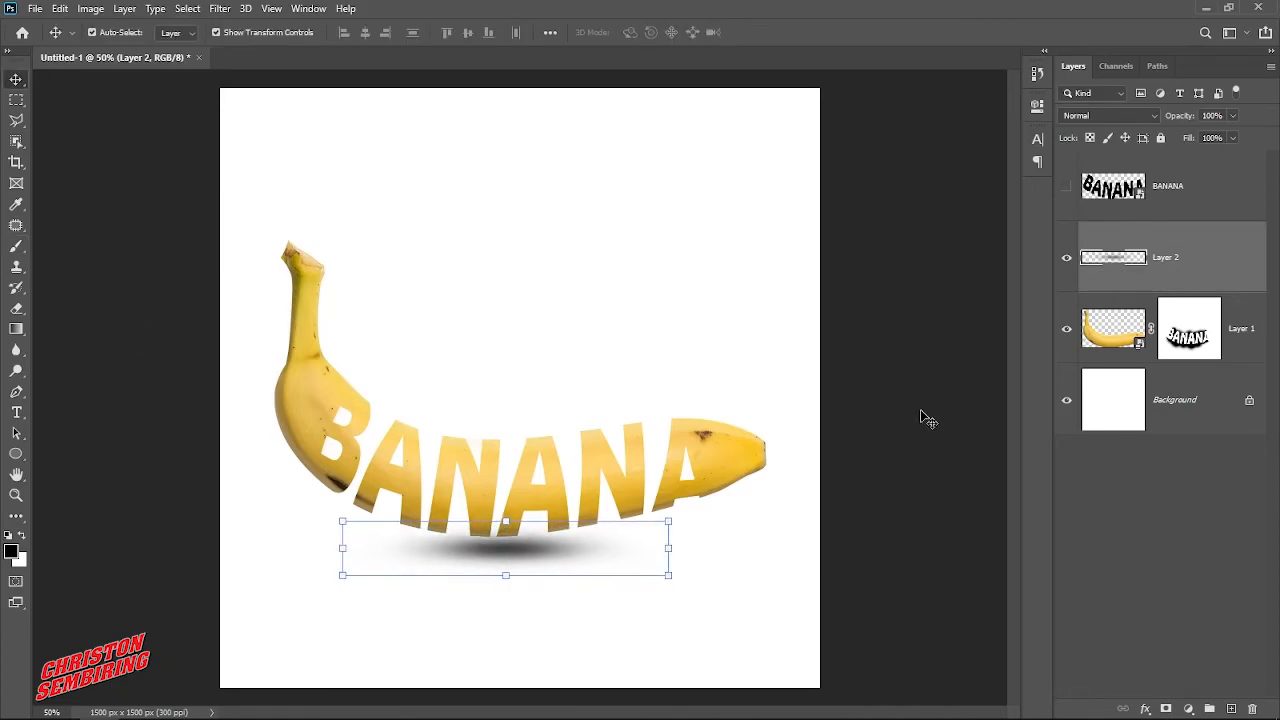
Step: Place the shadow layer below Layer 1 and flatten the shadow to about 80.58% of its height
left_click_drag(1185, 257, 1130, 368)
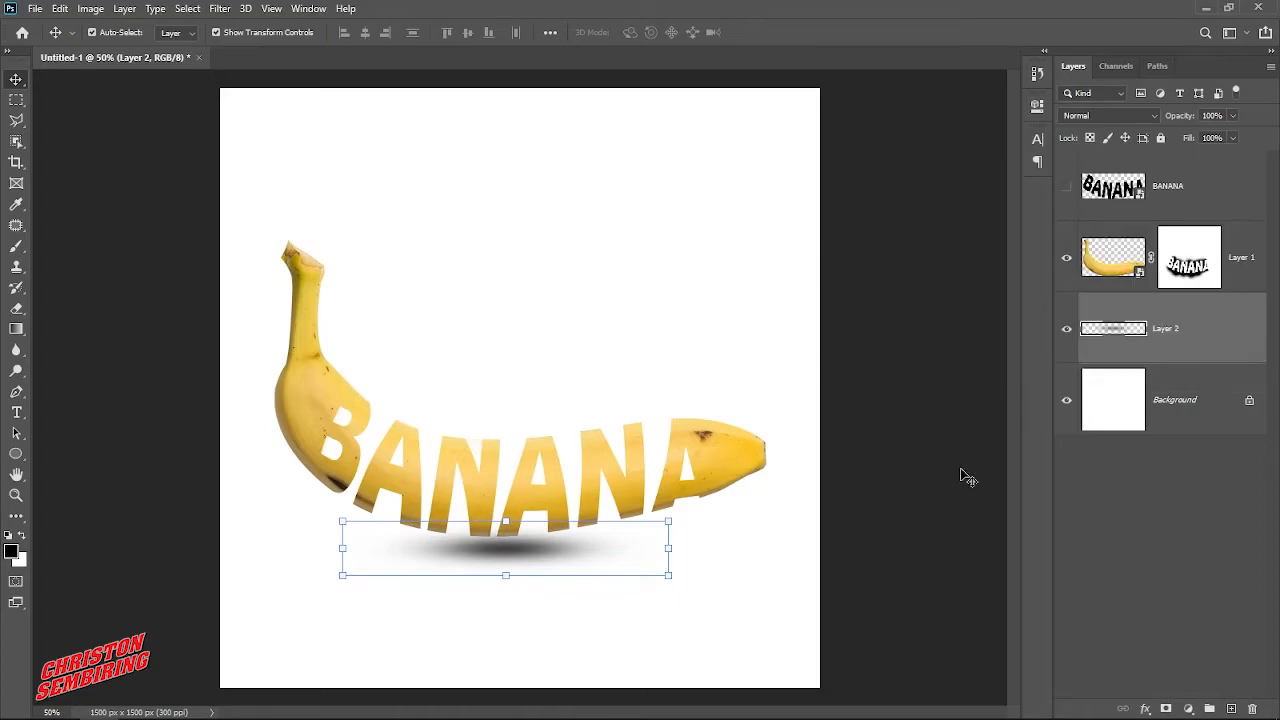
key("shift+Down")
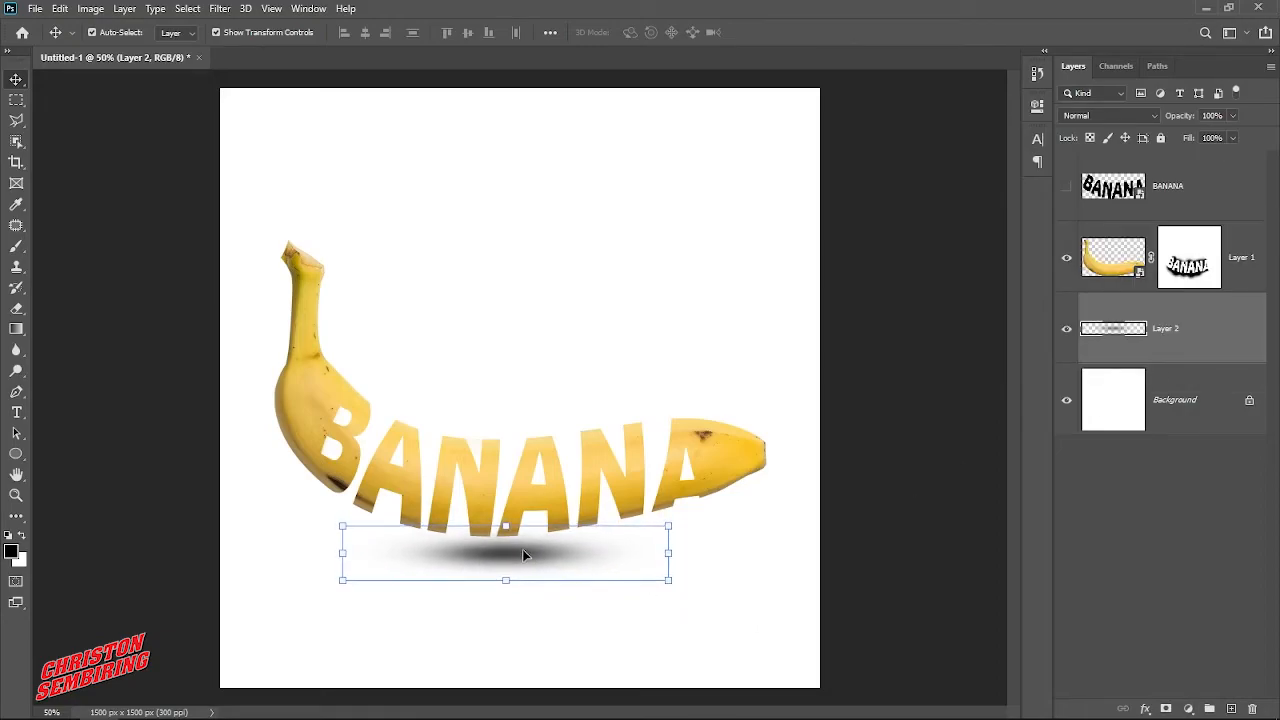
left_click_drag(504, 523, 505, 536)
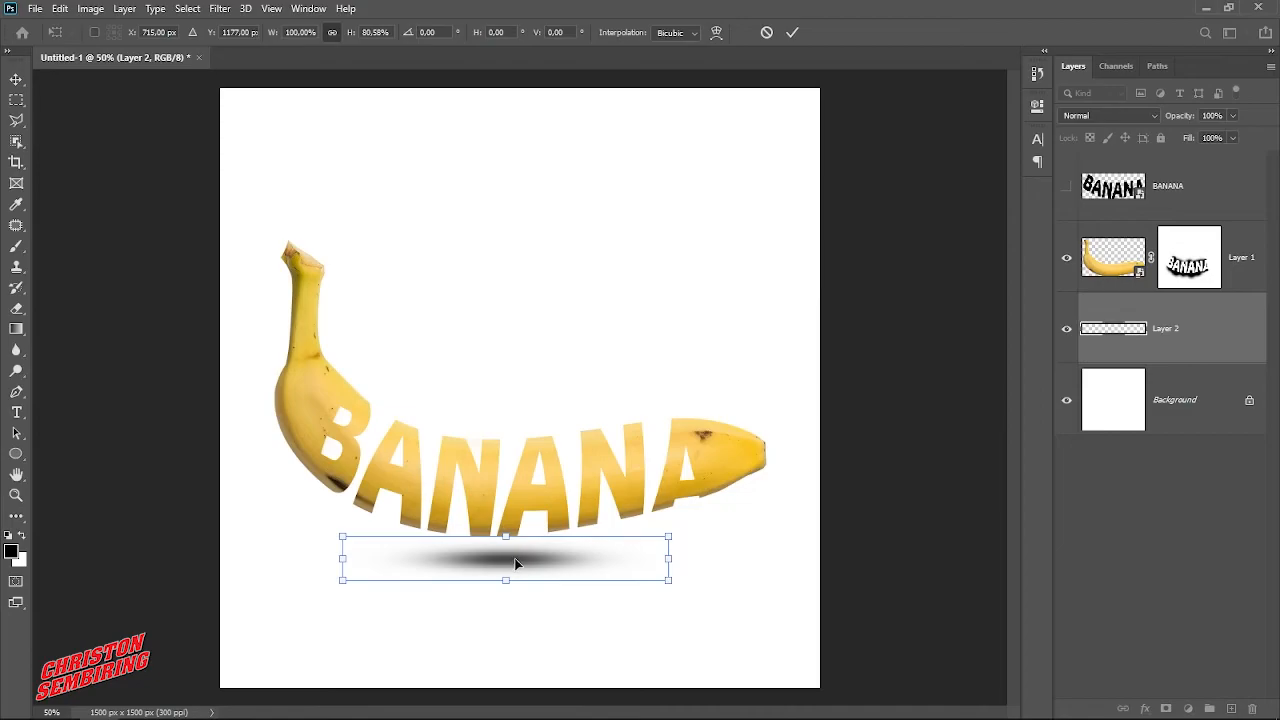
key("Return")
Step: Nudge the flattened shadow slightly upward, closer to the bottom of the letters
left_click(734, 560)
left_click(566, 571)
key("Up")
key("Up")
key("Up")
key("Up")
key("Up")
key("Up")
key("Up")
key("Up")
left_click(880, 545)
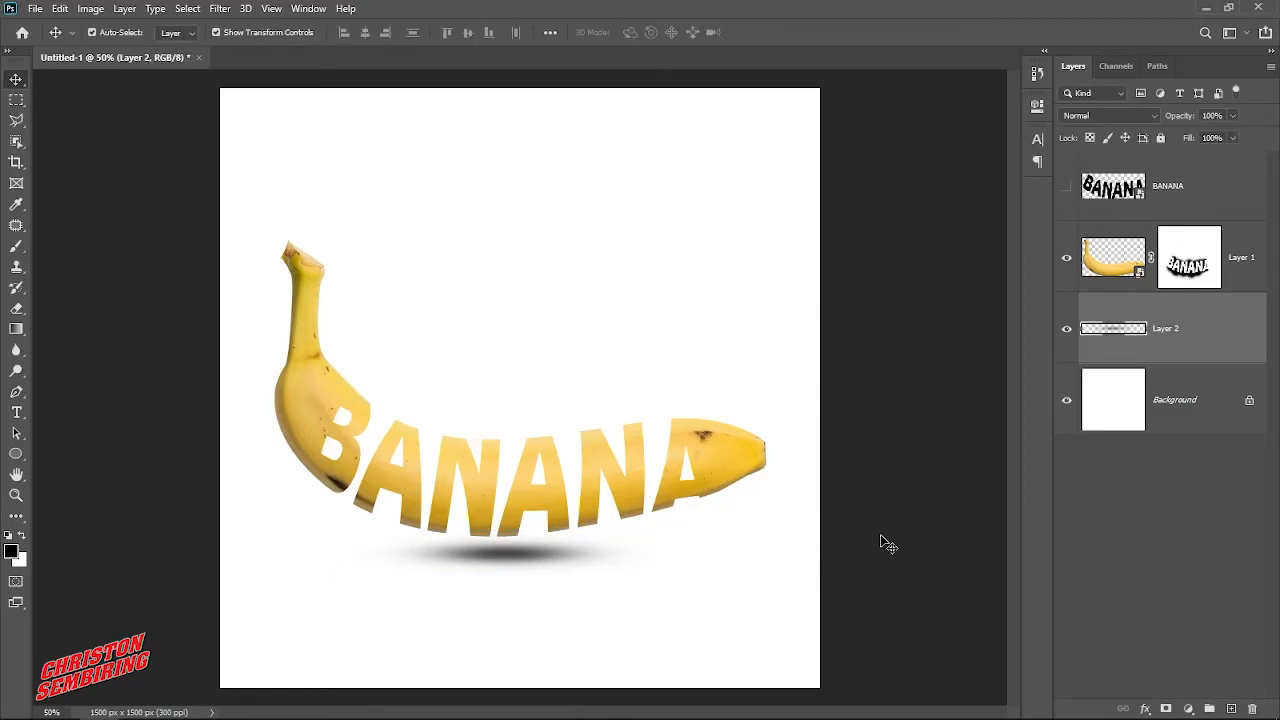
Step: Move the banana and its shadow together slightly upward on the canvas, and review the finished composition
left_click_drag(517, 376, 576, 475)
key("ctrl+z")
left_click_drag(756, 461, 725, 406)
left_click(870, 433)
left_click(647, 451, "alt")
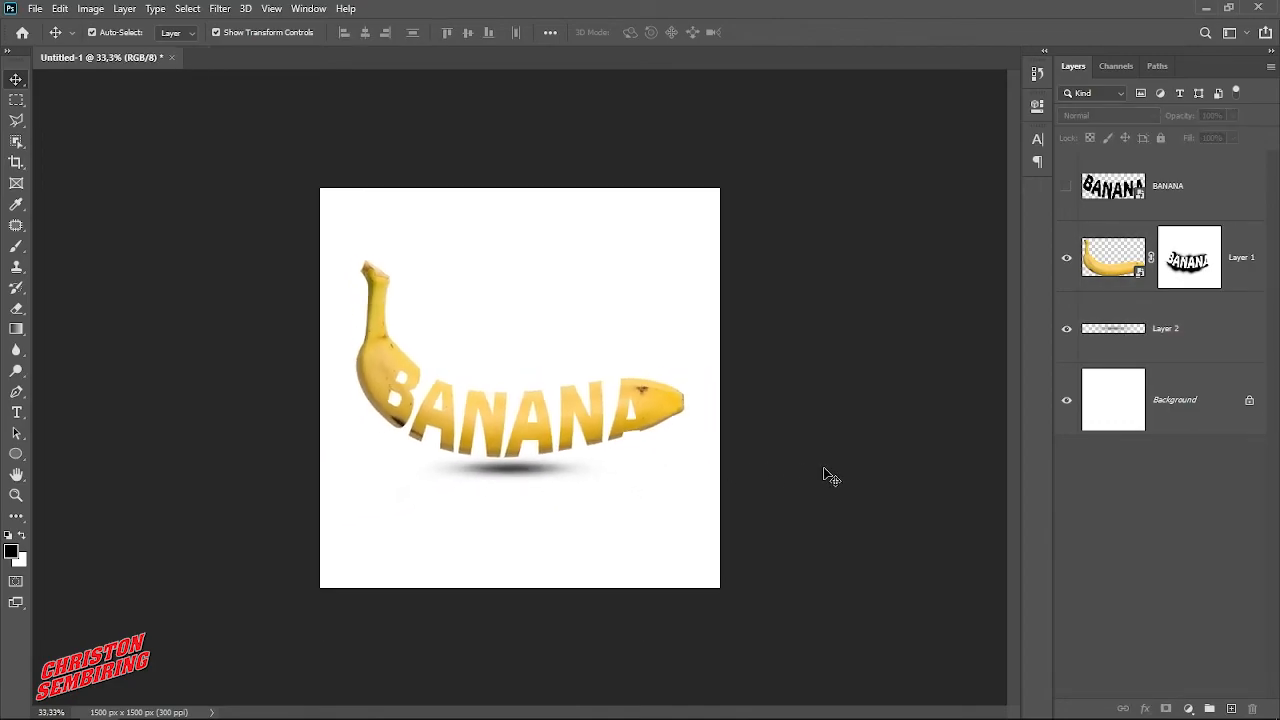
left_click(787, 462, "ctrl")
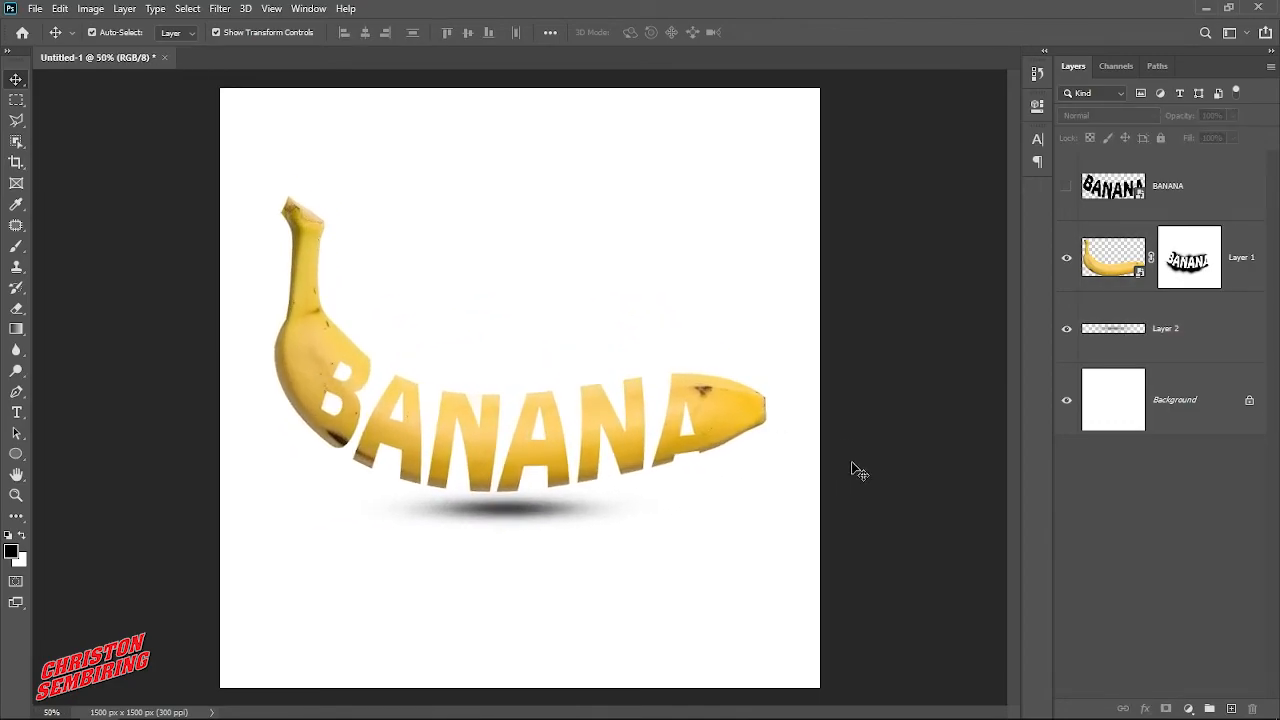
left_click_drag(854, 467, 868, 469)
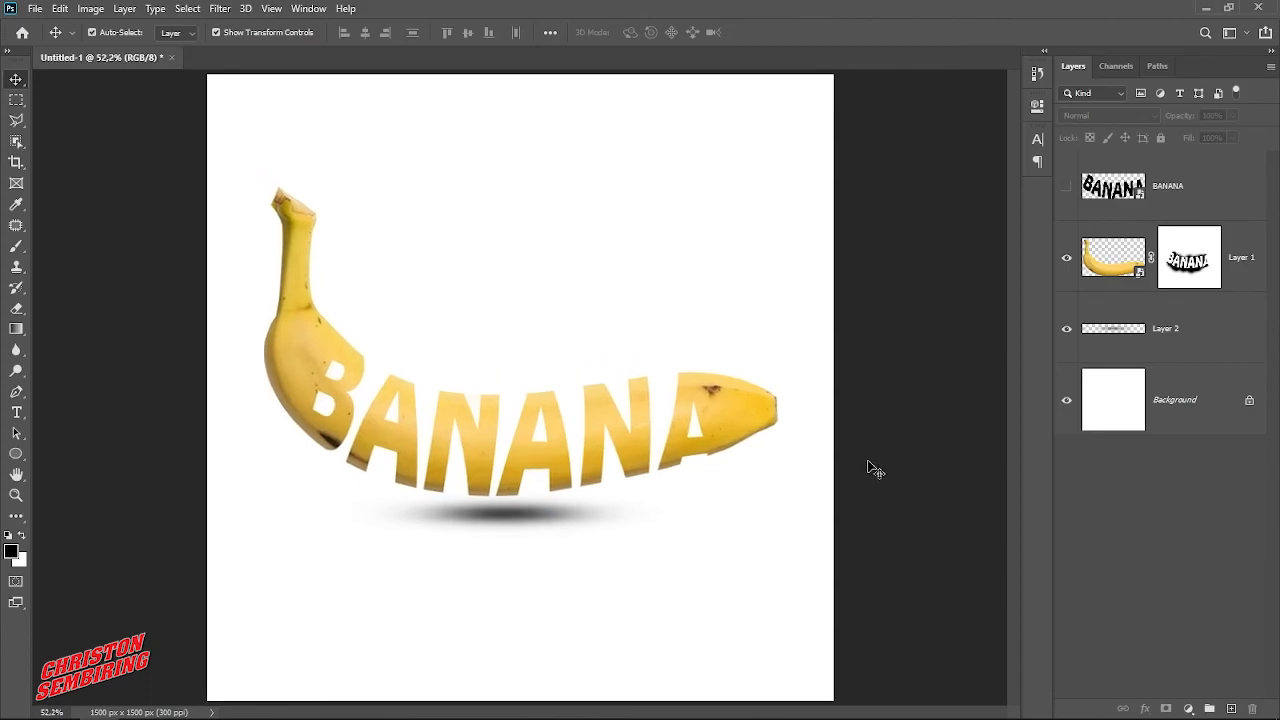